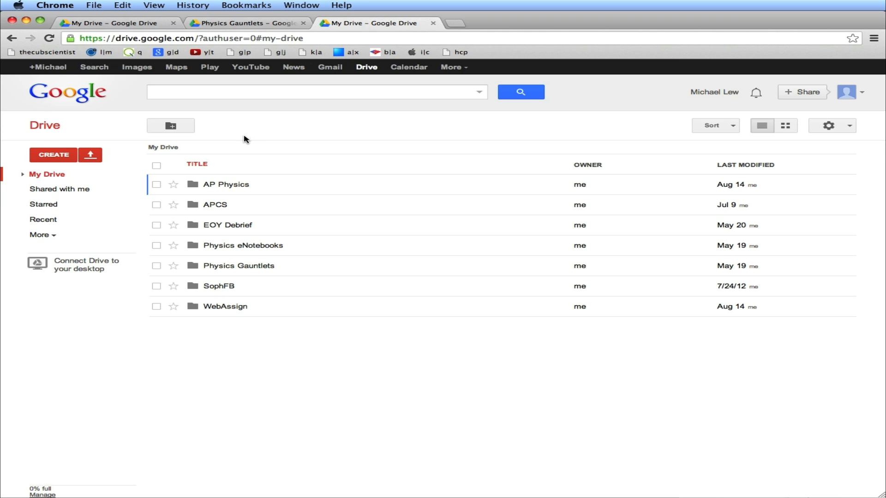
Create a new folder named MyGauntlets in My Drive
click(178, 128)
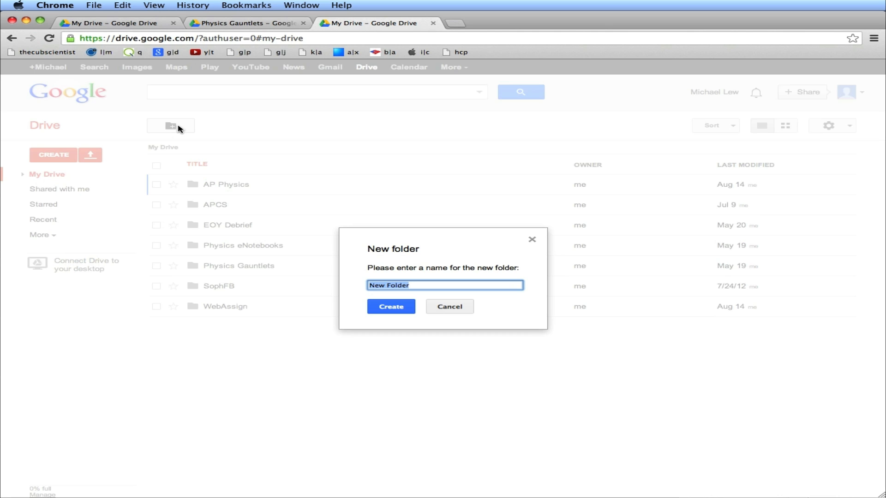
text(MyGauntlets)
click(390, 311)
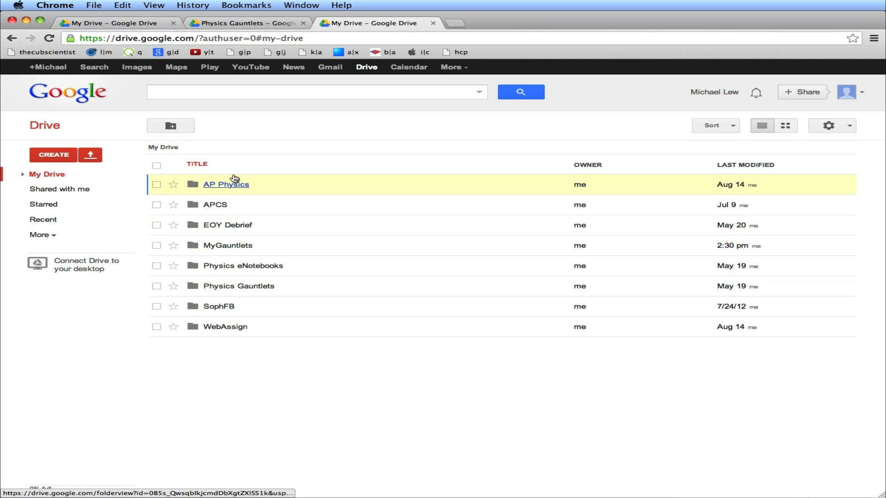
Open the MyGauntlets folder and create a new spreadsheet inside it
click(222, 247)
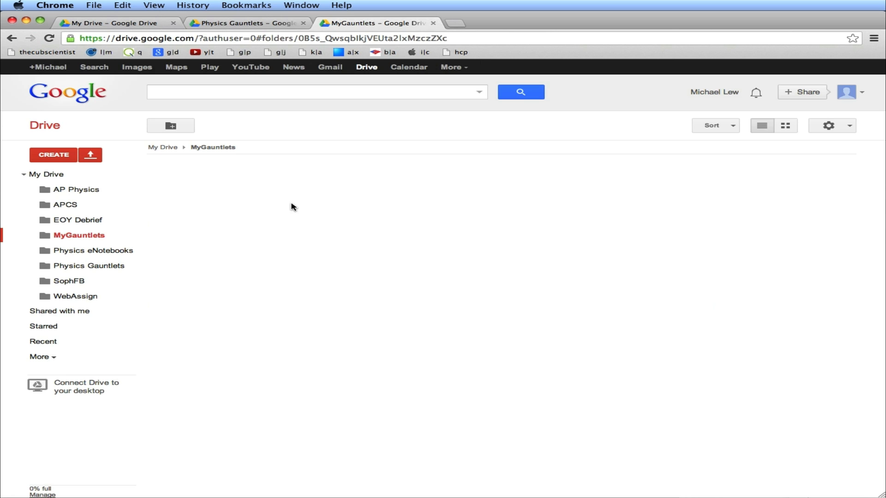
click(52, 156)
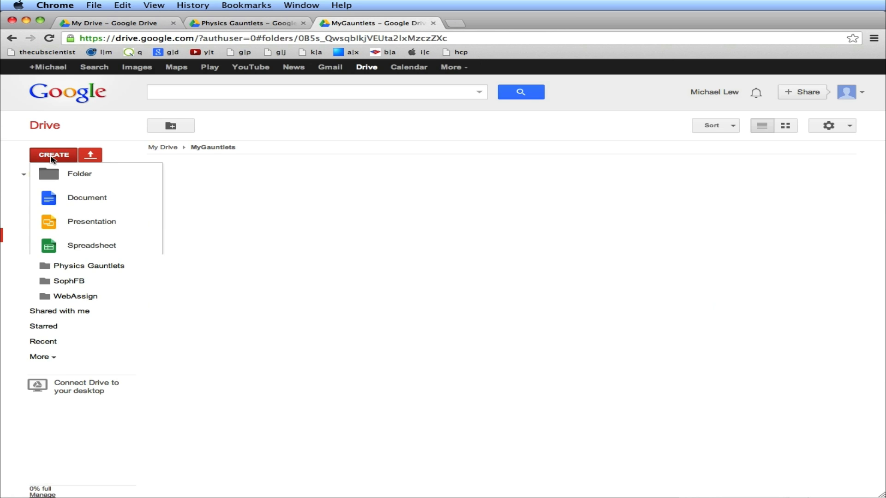
click(66, 245)
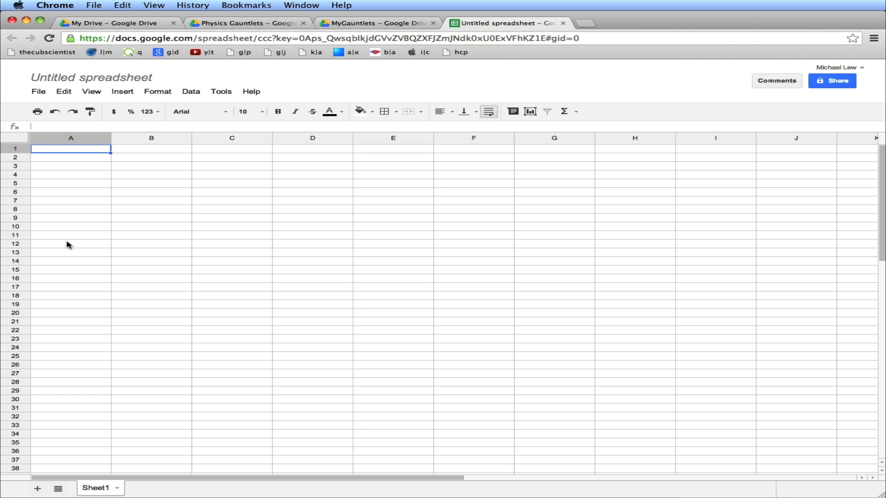
Rename the spreadsheet as Gauntlet 2 - Average Acceleration
key(Down)
key(Right)
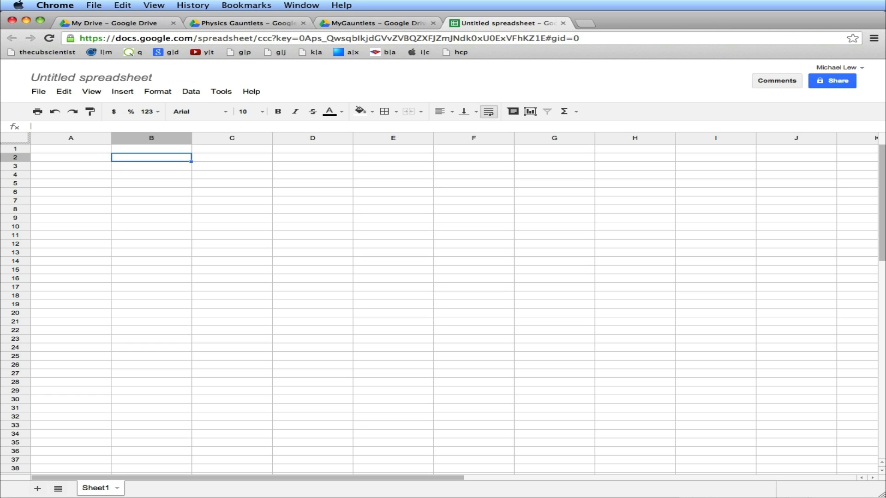
click(103, 80)
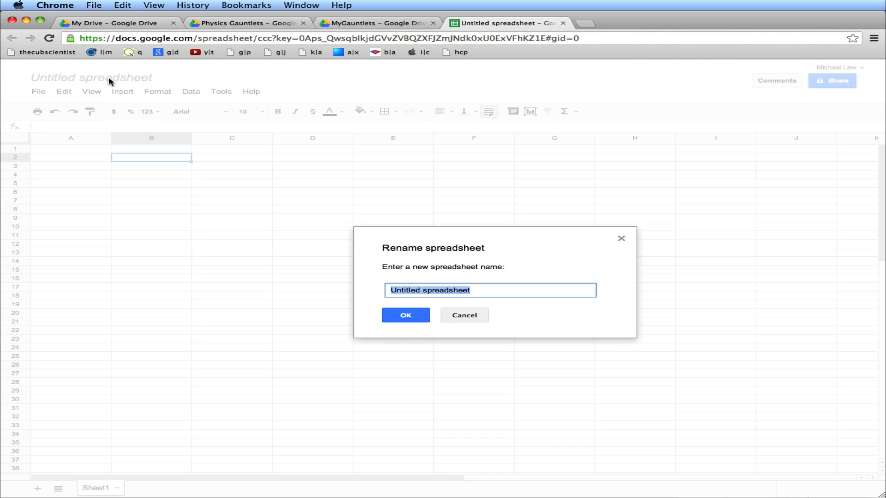
text(Gauntlet 2)
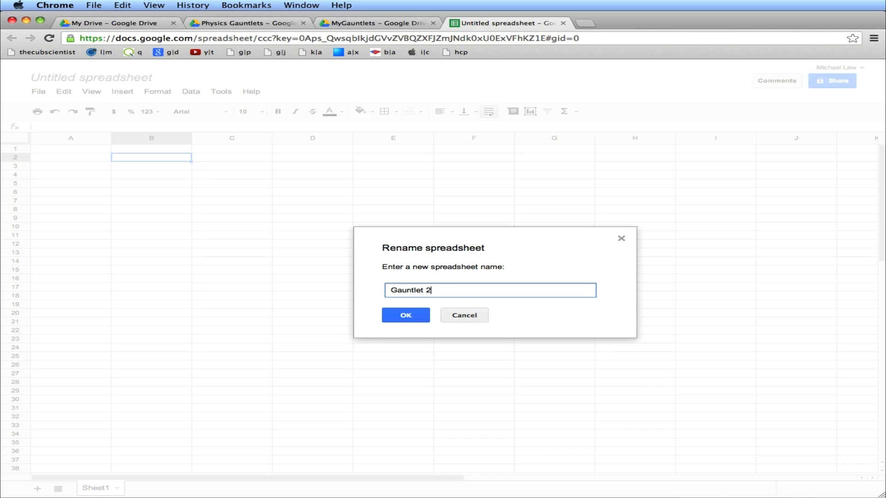
text( - co)
key(BackSpace)
key(BackSpace)
key(BackSpace)
text(Average Acceleration)
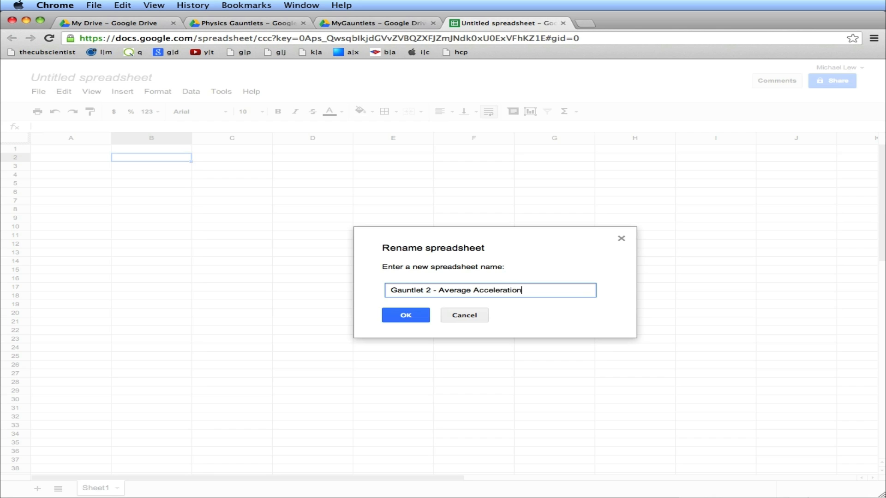
click(407, 317)
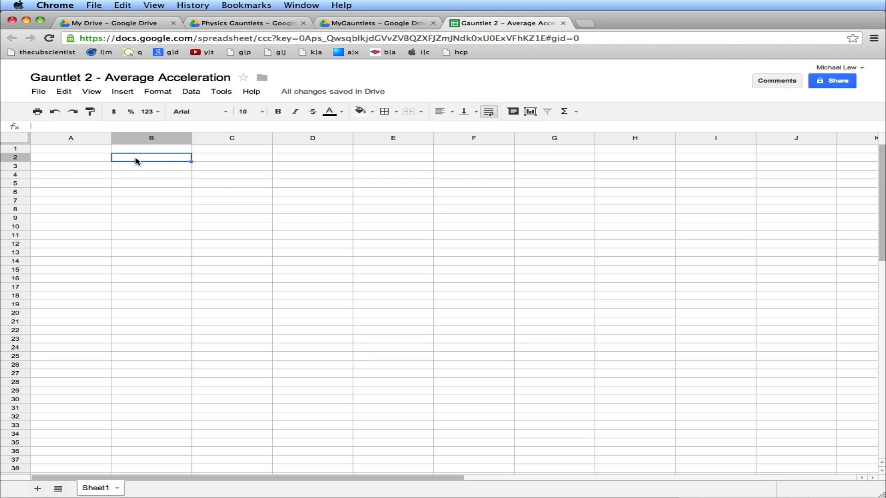
Enter the title Gauntlet 2 - Average Acceleration in cell B2
text(gaun)
key(BackSpace)
key(BackSpace)
key(BackSpace)
key(BackSpace)
text(G)
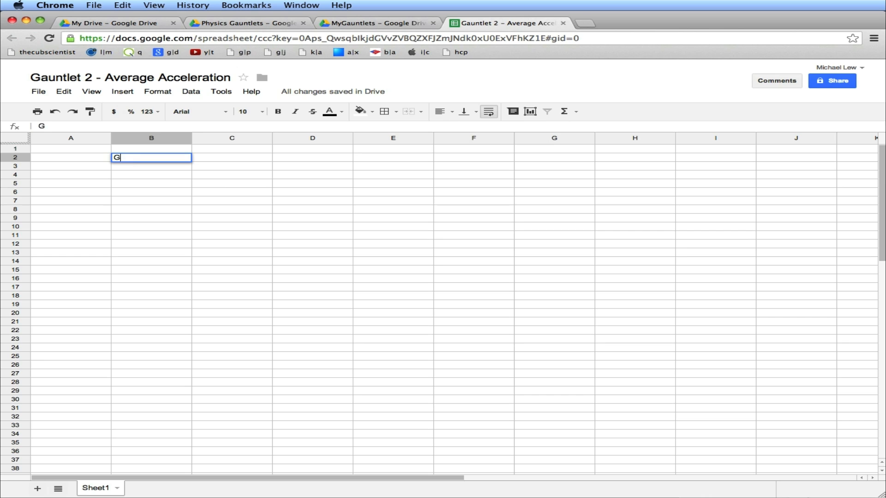
text(auntlet 2 - Average Acc)
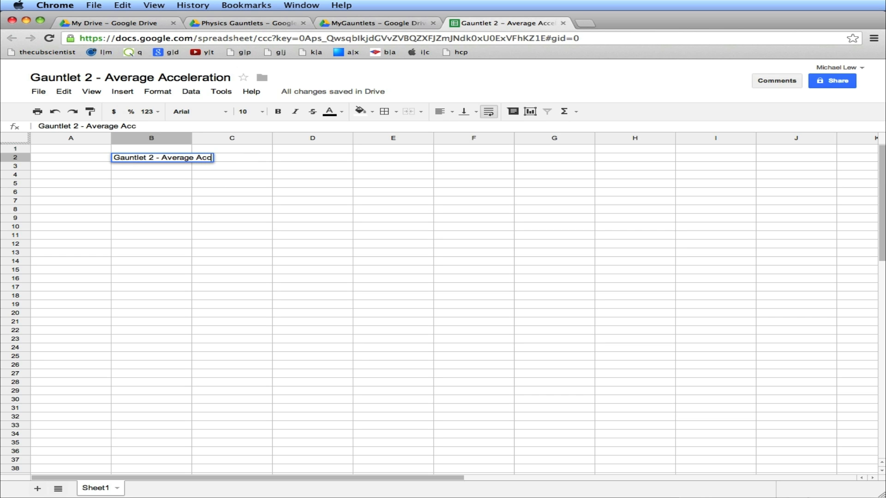
text(eleration)
key(Return)
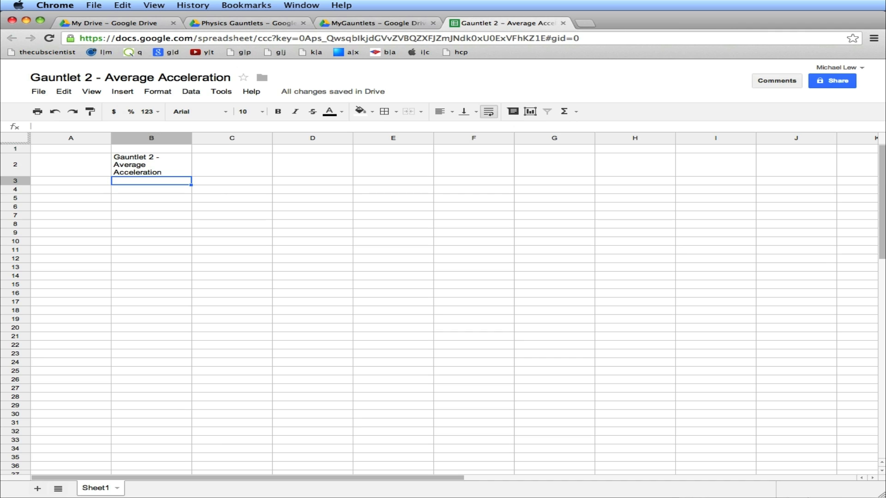
Enter the author's name in cell B3 and the date 28 Aug 2013 in cell B4
text(Michael Lew)
key(Return)
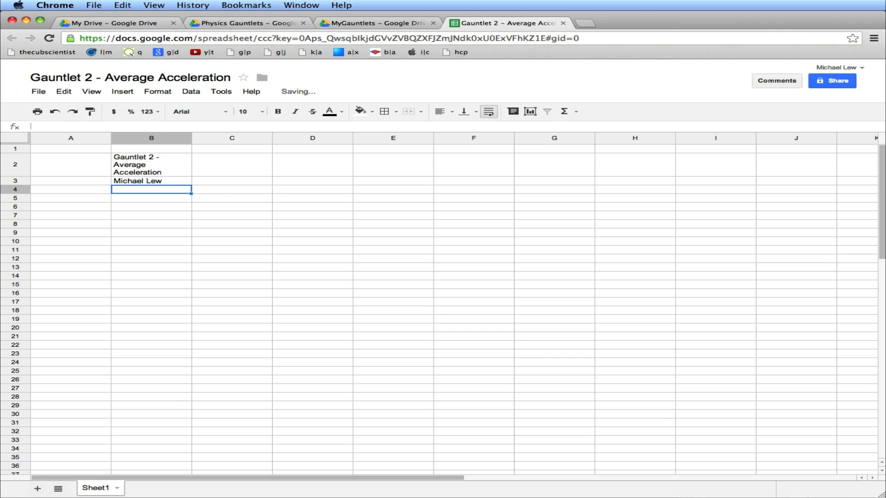
text(28 Aug )
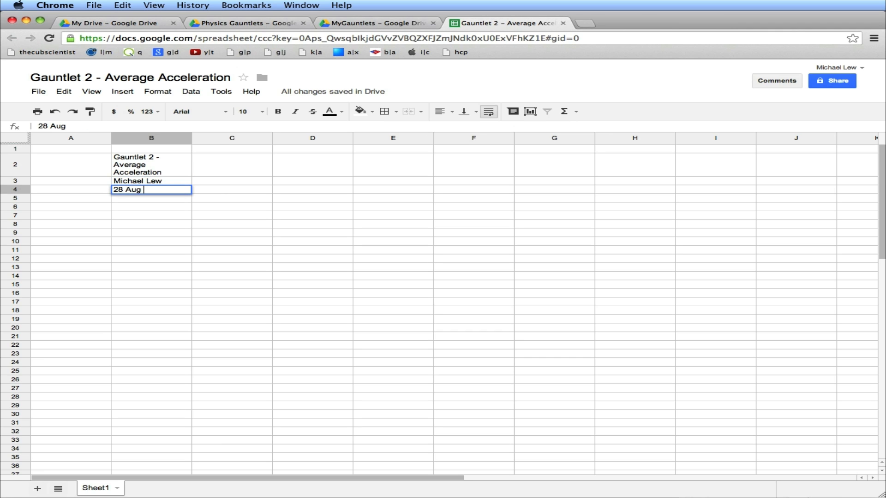
text(2013)
key(Return)
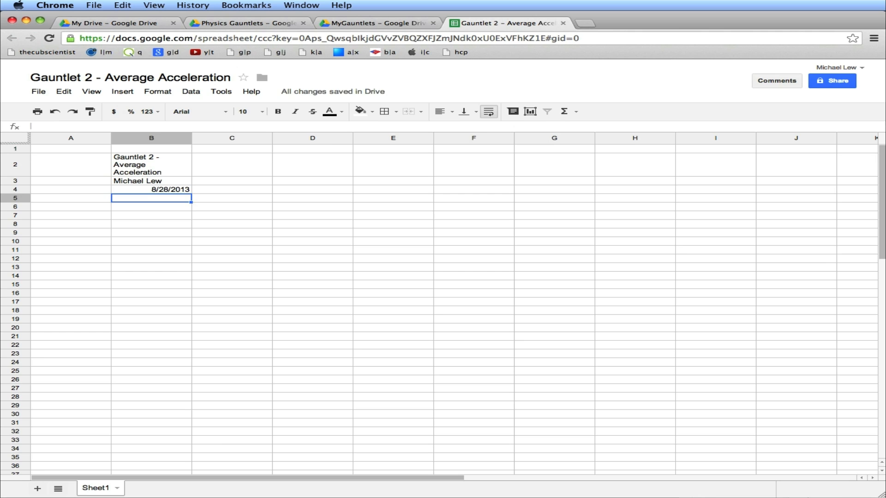
Select the whole sheet and set its font size to 18
key(Up)
key(Up)
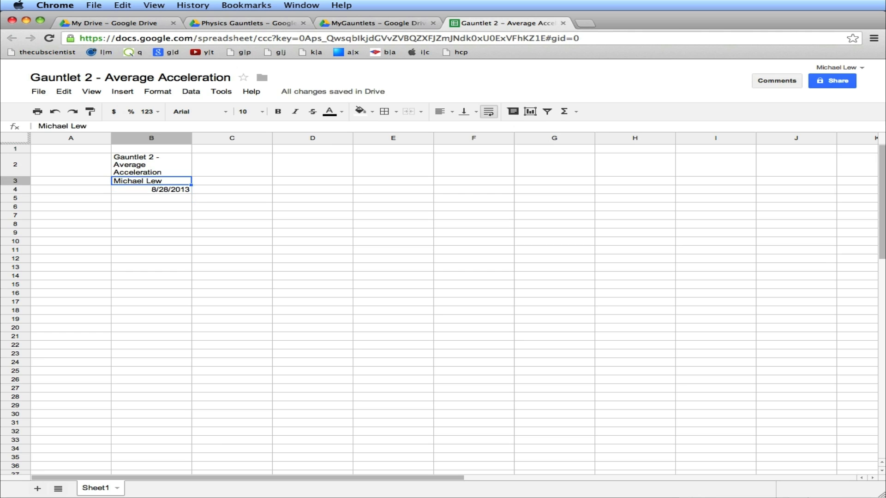
click(13, 138)
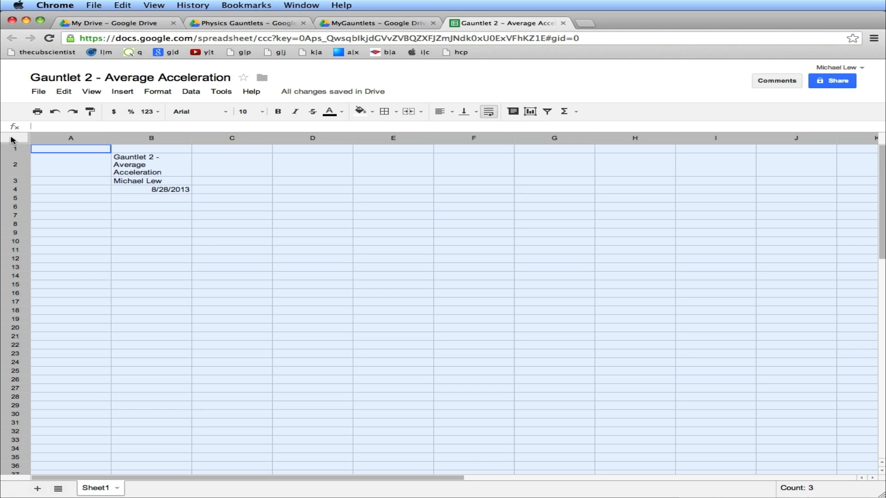
click(257, 111)
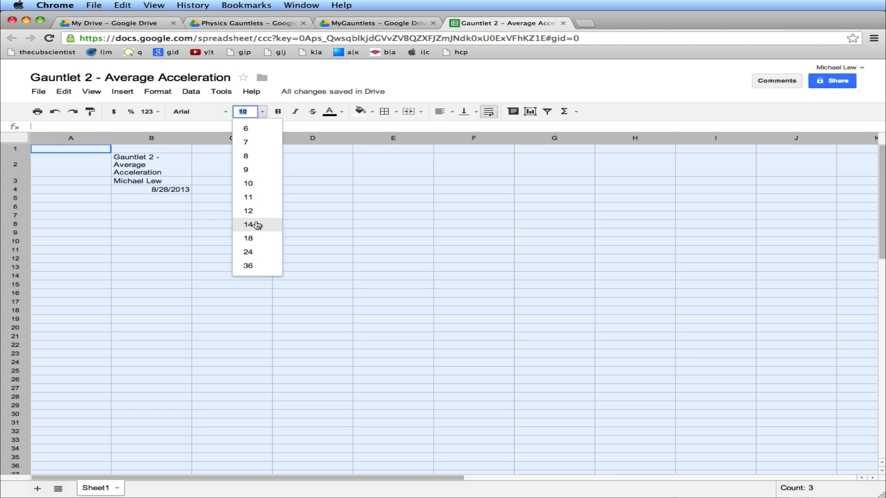
click(257, 239)
Widen column B so the title fits on one line
click(231, 190)
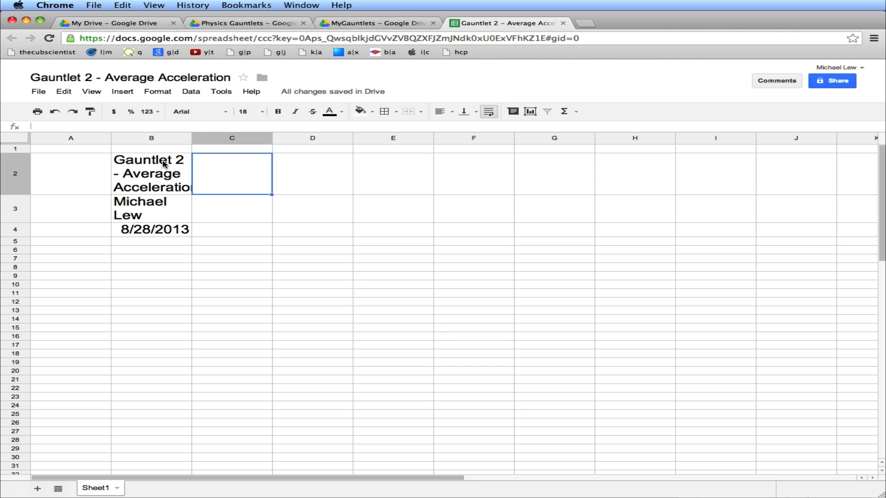
click(167, 179)
click(233, 170)
click(174, 174)
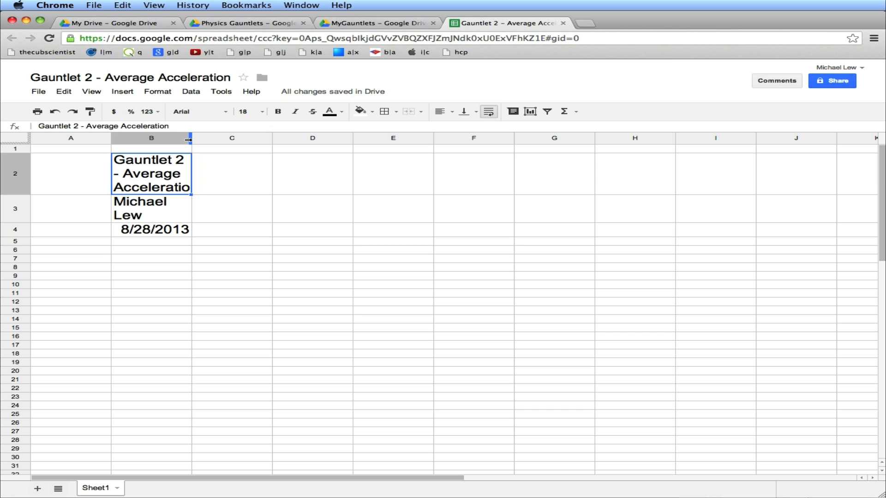
drag(190, 139, 376, 141)
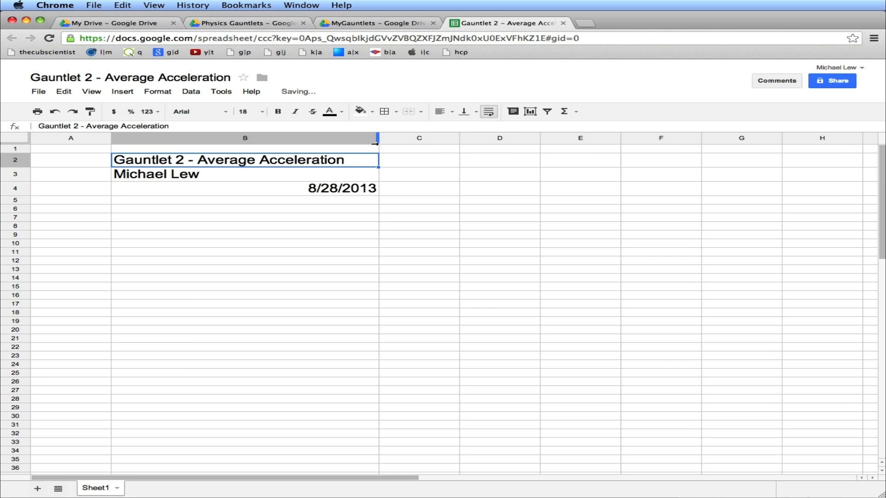
Format the date in B4 with the 26-Sep-2008 date style and left-align it
key(Down)
key(Down)
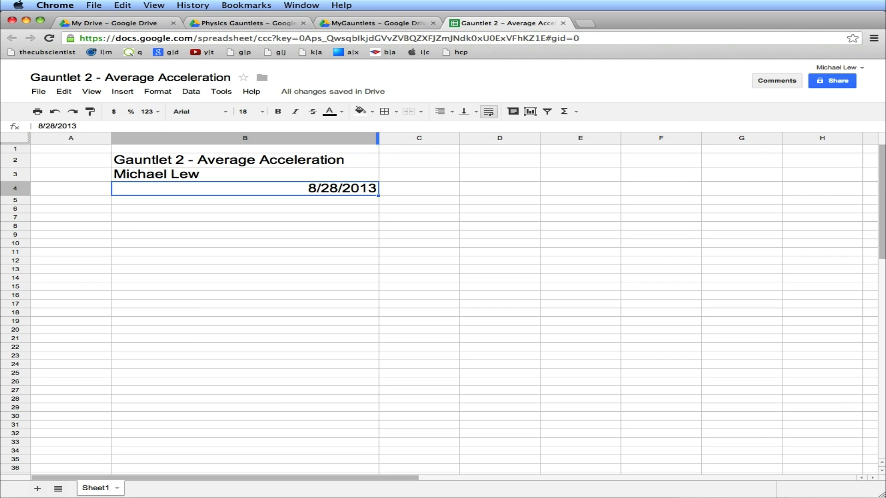
click(158, 91)
mouse_move(165, 112)
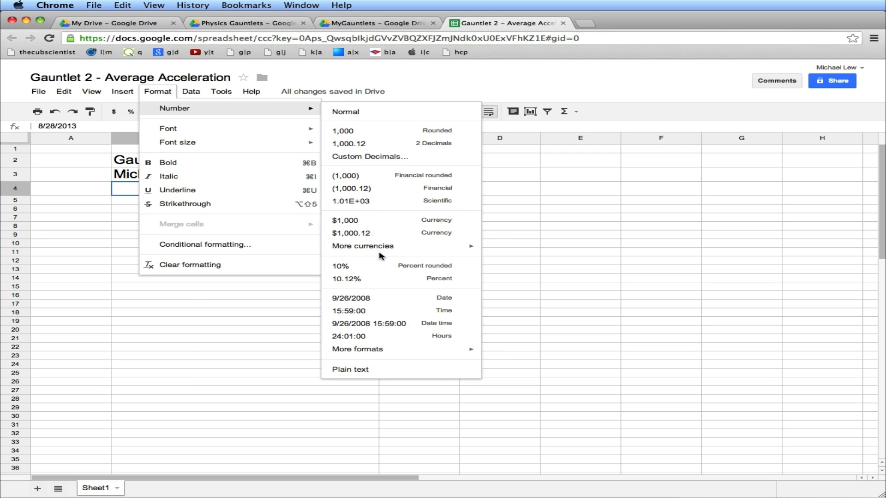
mouse_move(451, 352)
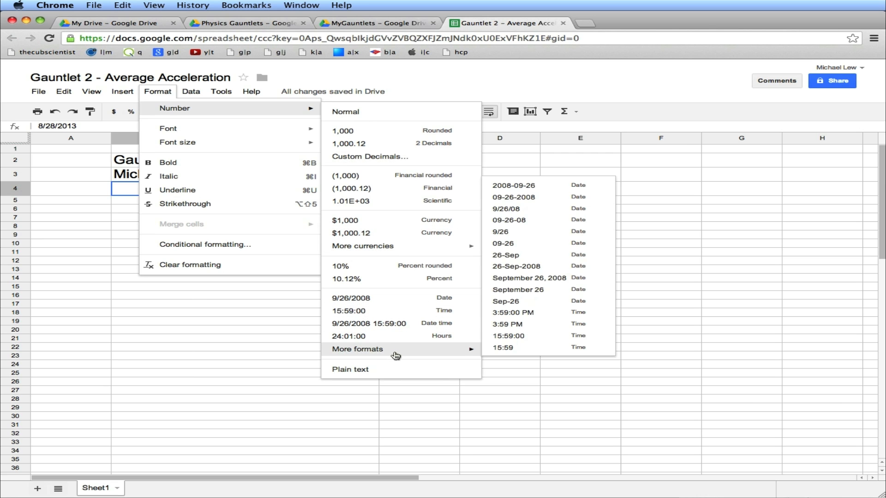
click(517, 267)
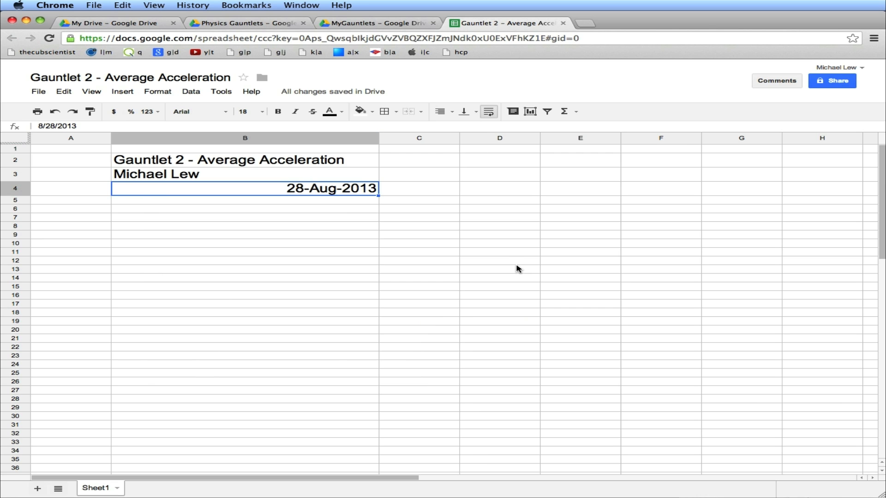
click(451, 111)
click(444, 125)
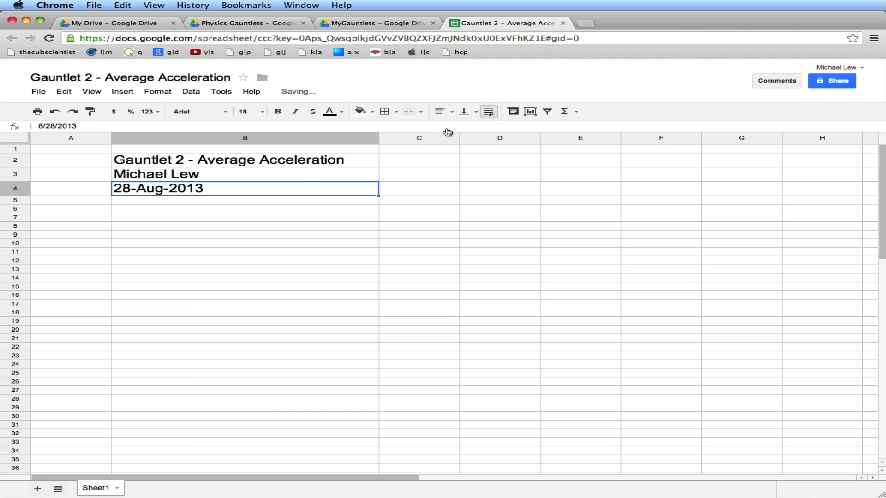
Enter the heading 1. Input value(s) in cell B6
click(251, 164)
key(Down)
key(Down)
key(Up)
key(Up)
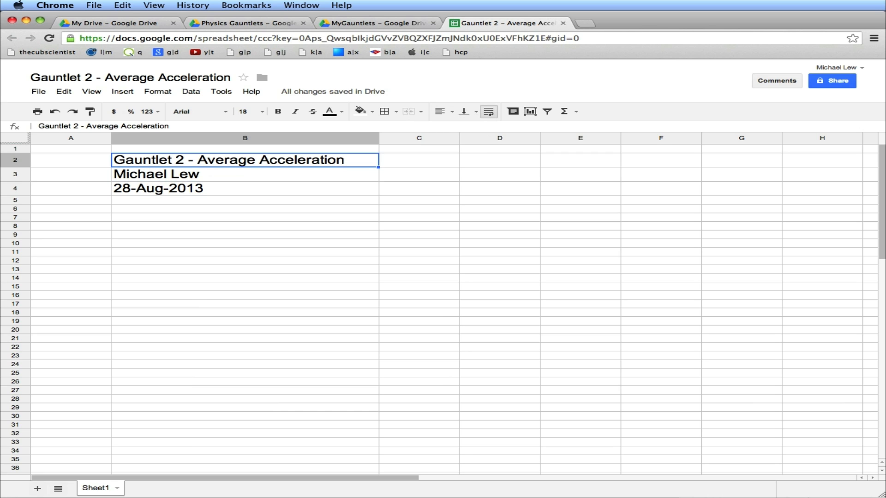
key(Down)
key(Down)
key(Down)
key(Down)
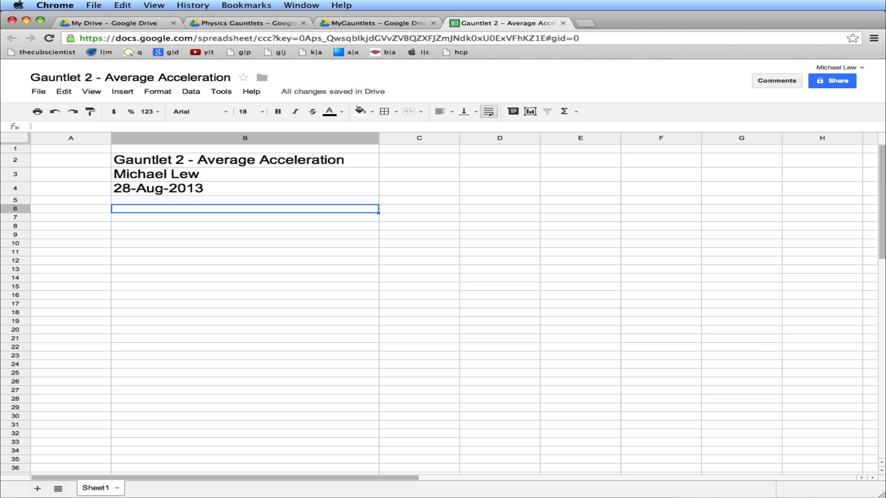
text(1. )
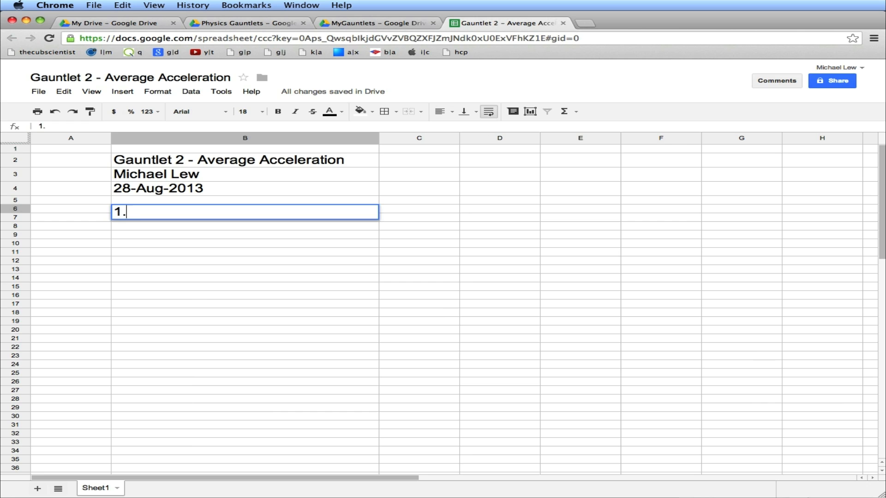
text(Input va)
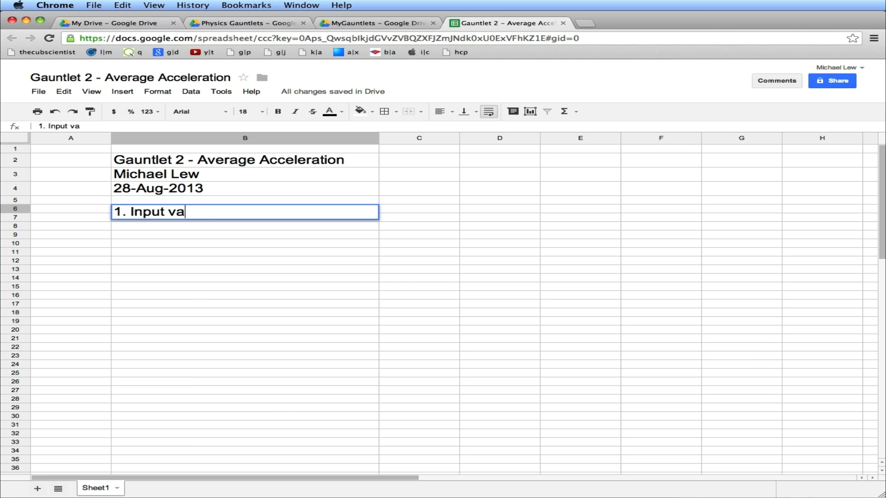
text(lue(s)
key(BackSpace)
text())
key(Return)
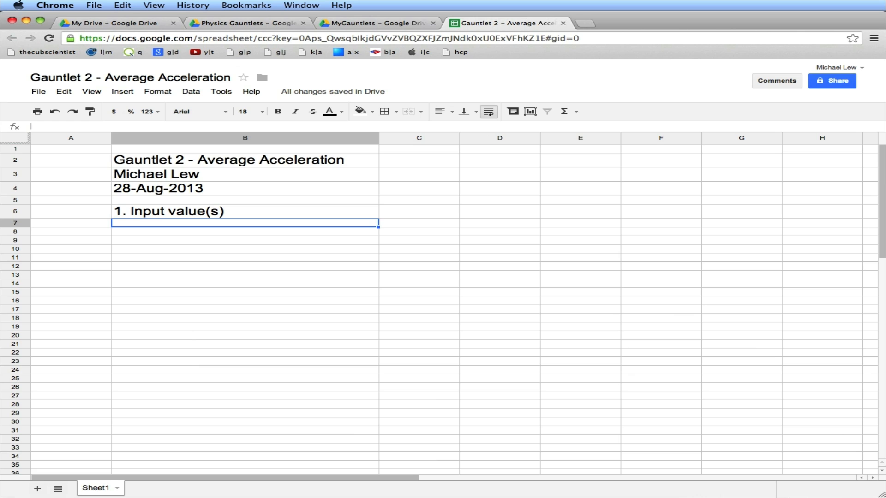
Enter the label Angle of incline in cell B7
key(Up)
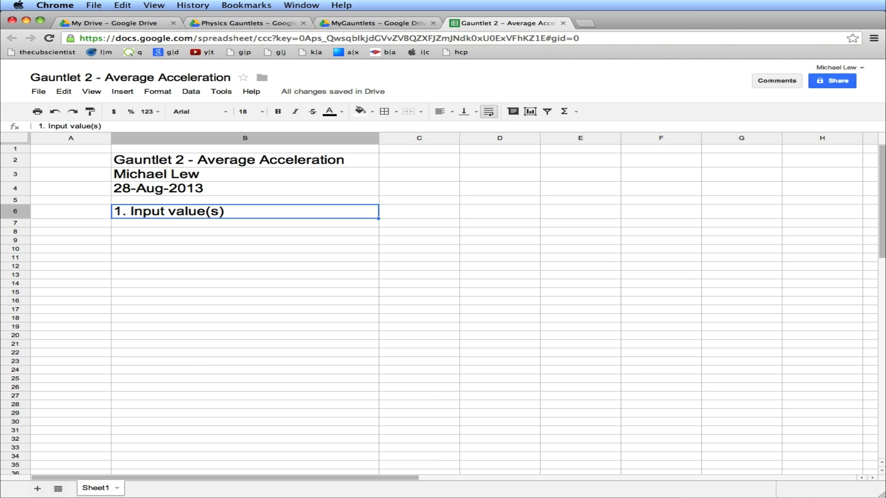
key(Down)
text(Angle of incline)
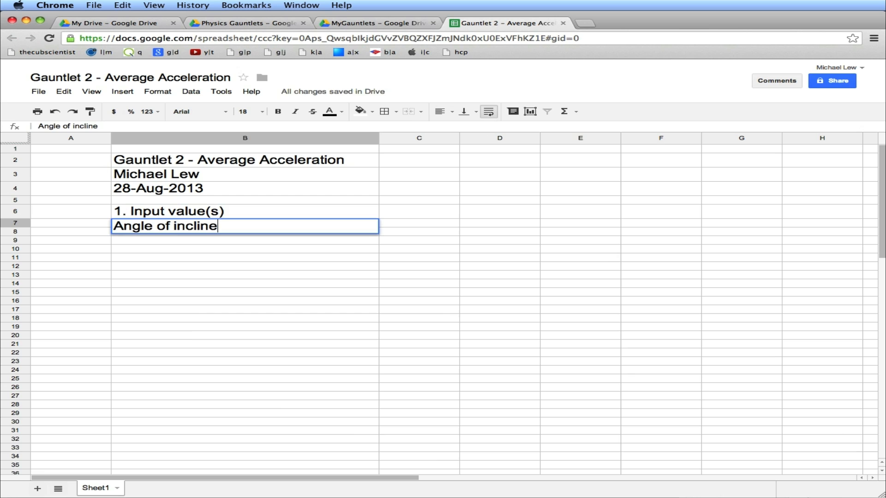
key(Tab)
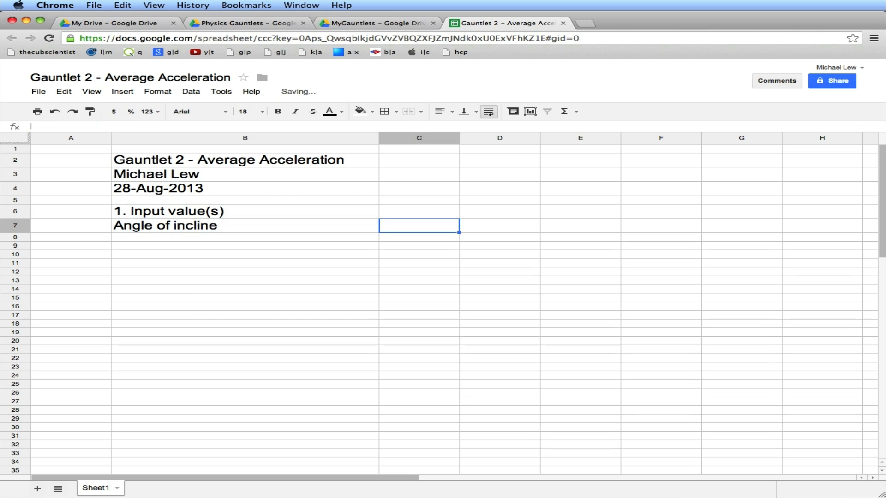
Enter the angle value 10 in C7 and the unit [degrees] in D7
text(10)
key(Tab)
text([degrees)
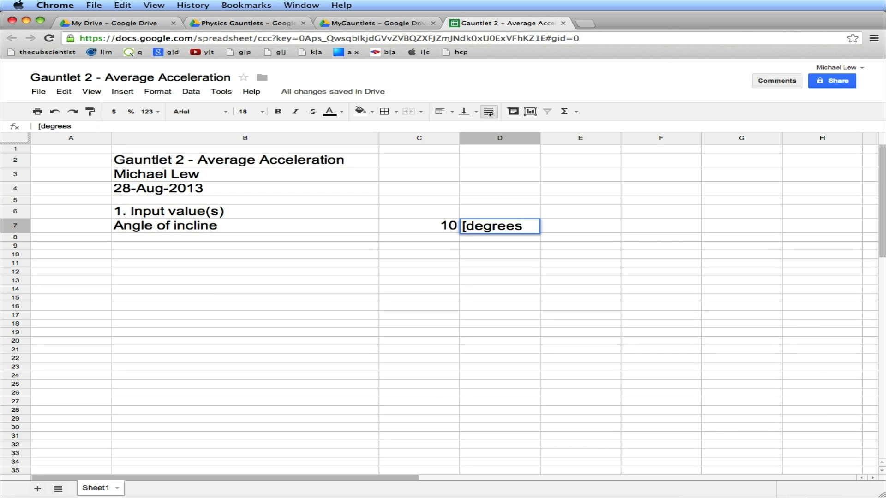
text(])
key(Return)
key(Up)
key(Right)
key(Right)
key(Left)
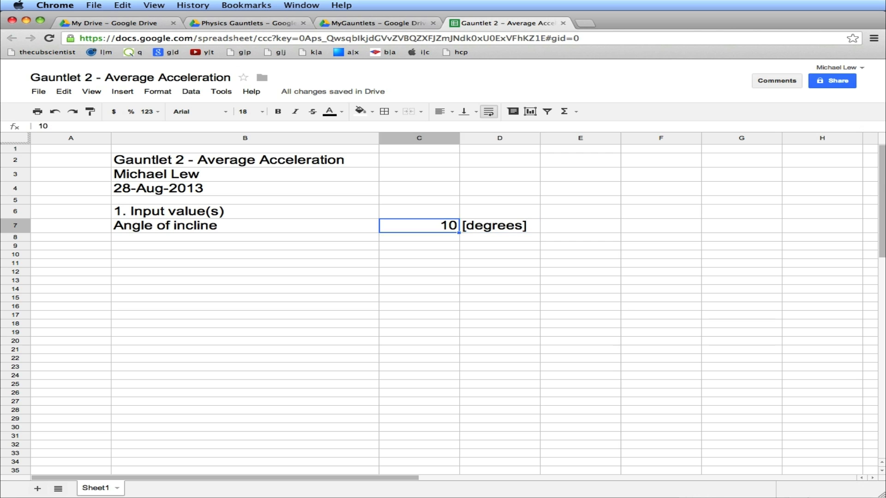
key(Right)
key(Left)
Enter the heading 2. Calculations in cell B10
click(139, 254)
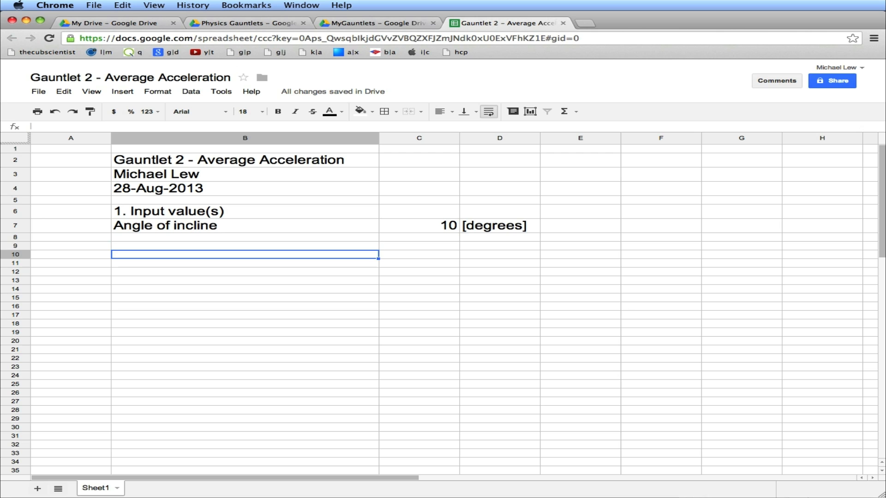
text(2. Caluclate)
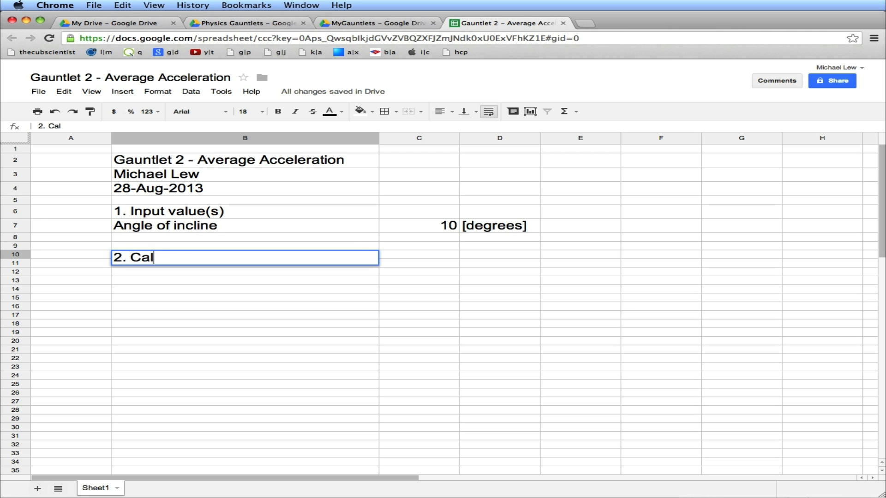
key(BackSpace)
key(BackSpace)
key(BackSpace)
key(BackSpace)
key(BackSpace)
key(BackSpace)
text(culations)
key(Tab)
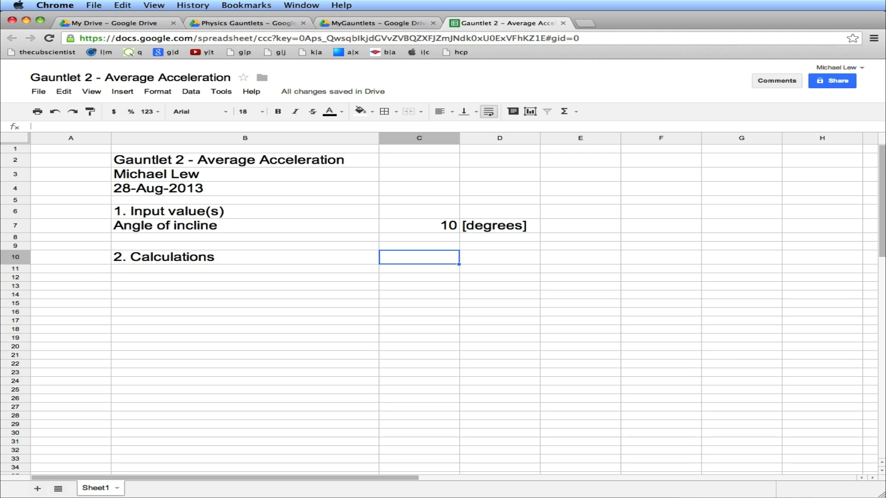
Enter the label Acceleration rate of cart in cell B11
key(Left)
key(Down)
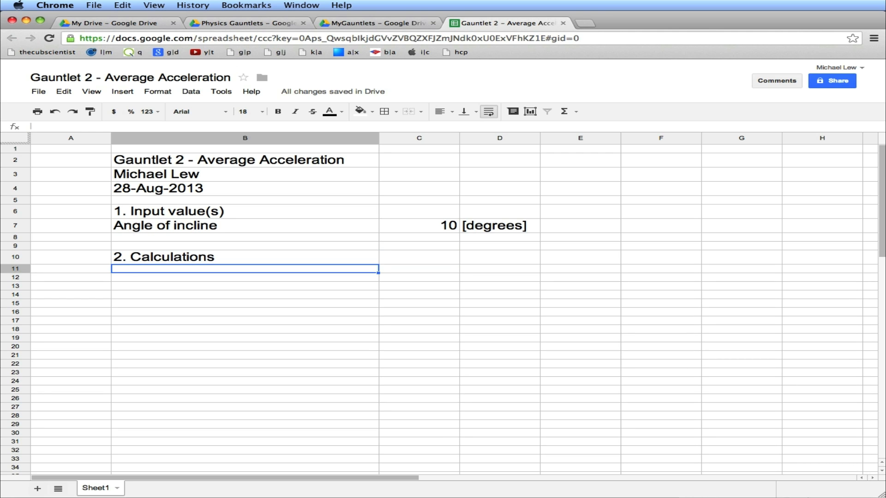
text(Accel)
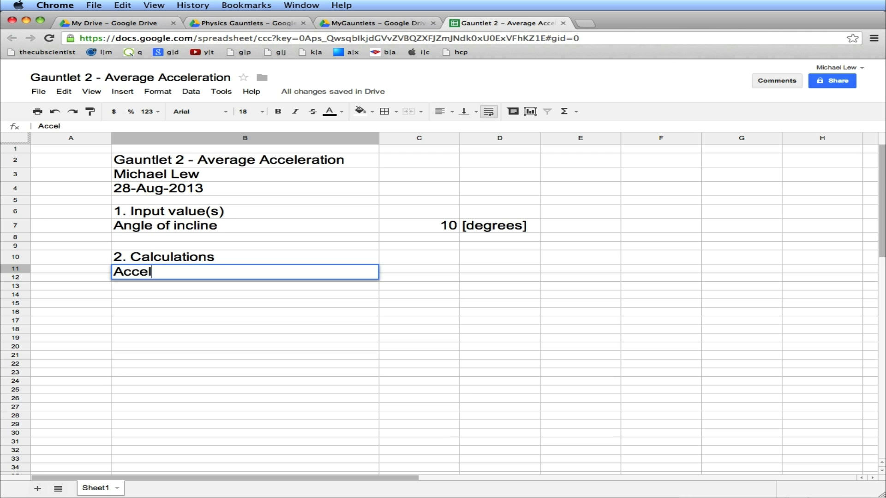
text(eration rate of)
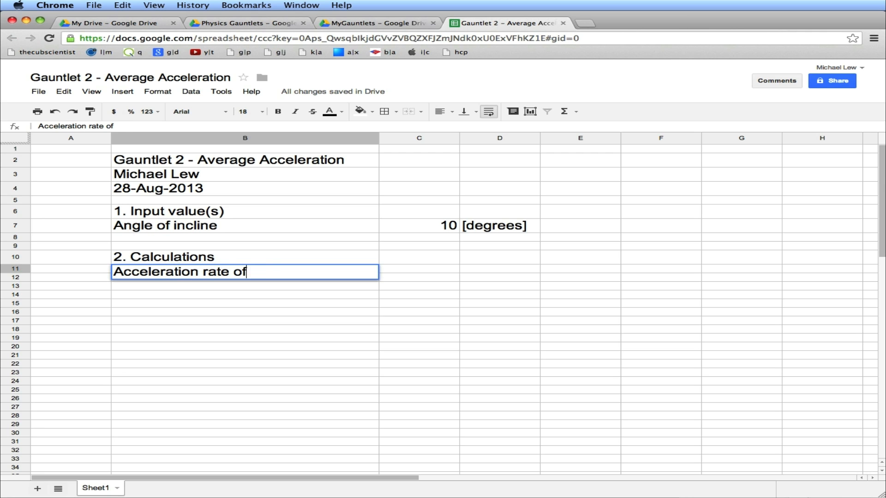
text( cart)
key(Tab)
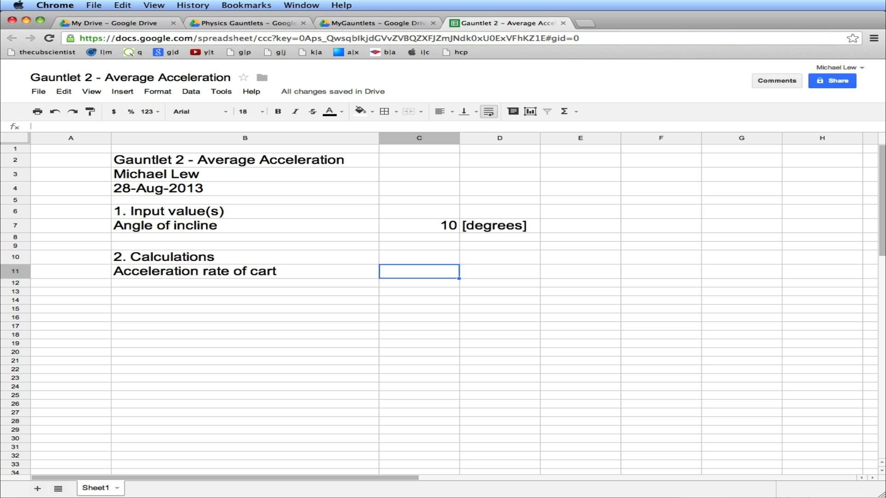
Enter the formula =2*C7 in cell C11, referencing the incline angle
text(=)
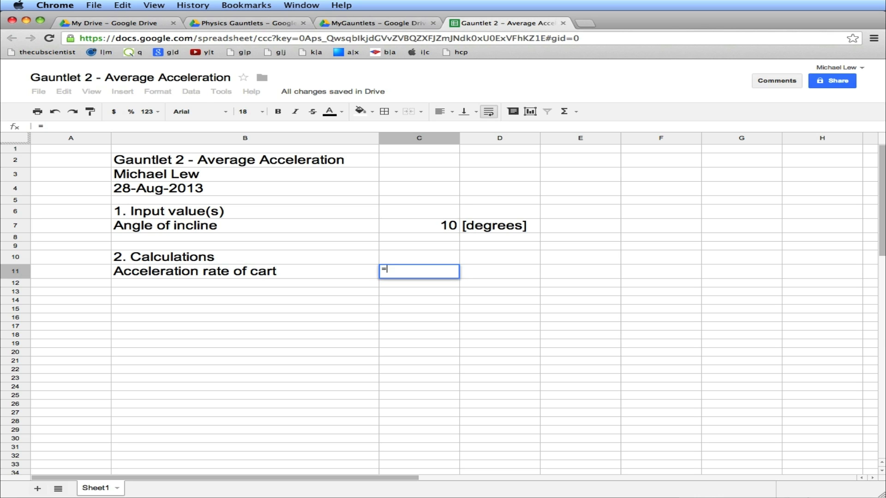
text(2*)
click(427, 231)
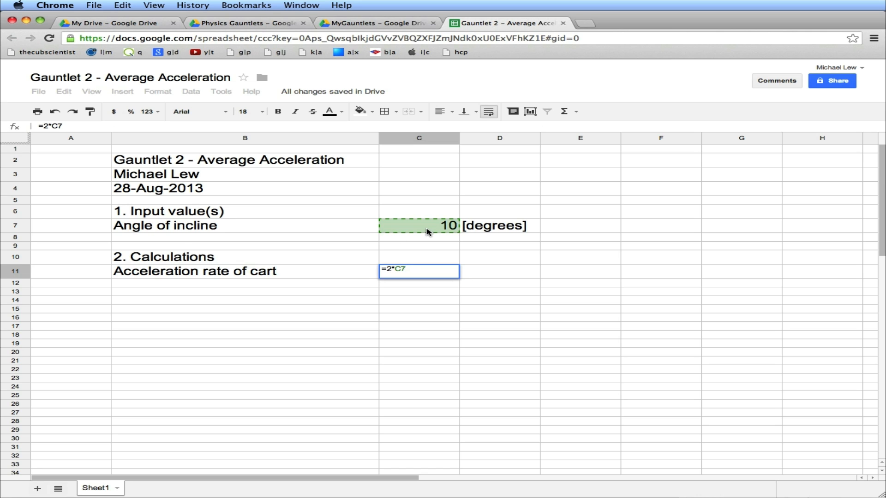
key(Return)
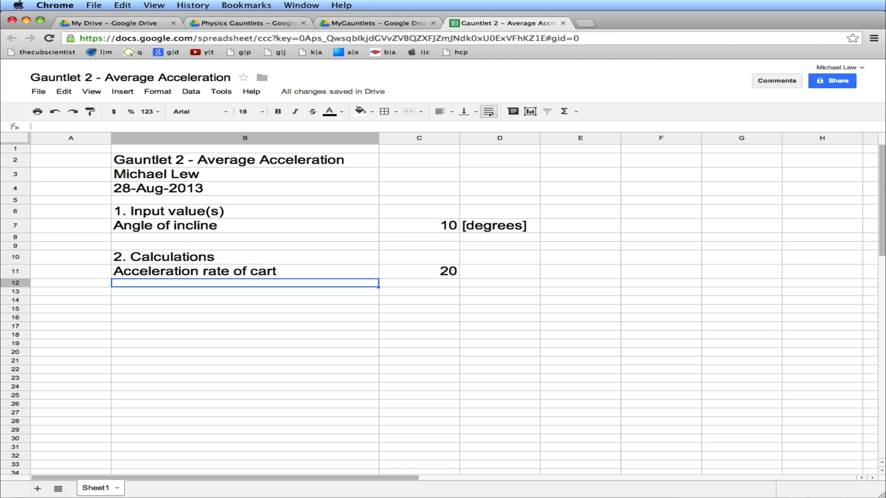
Enter the unit [m/s^2] in cell D11
key(Up)
key(Right)
text([)
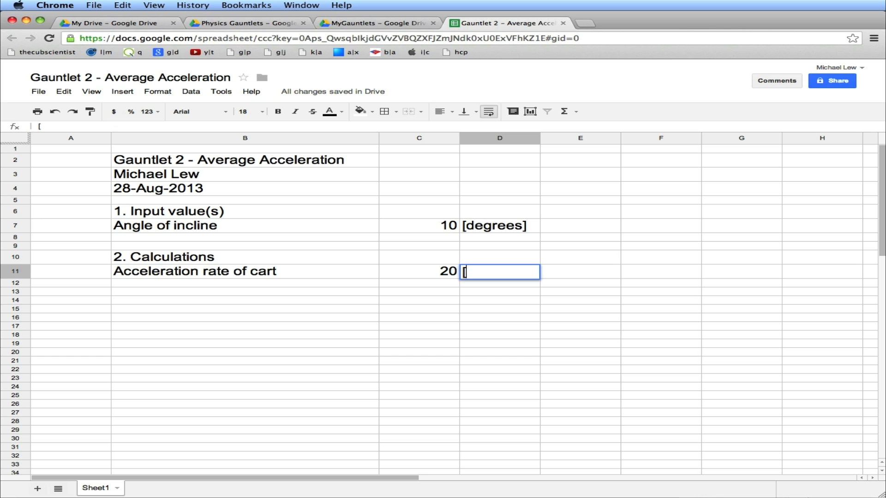
text(m/s^2])
key(Return)
Fill the heading range B6:D6 with yellow and give it an outer border
key(Up)
key(Left)
key(Left)
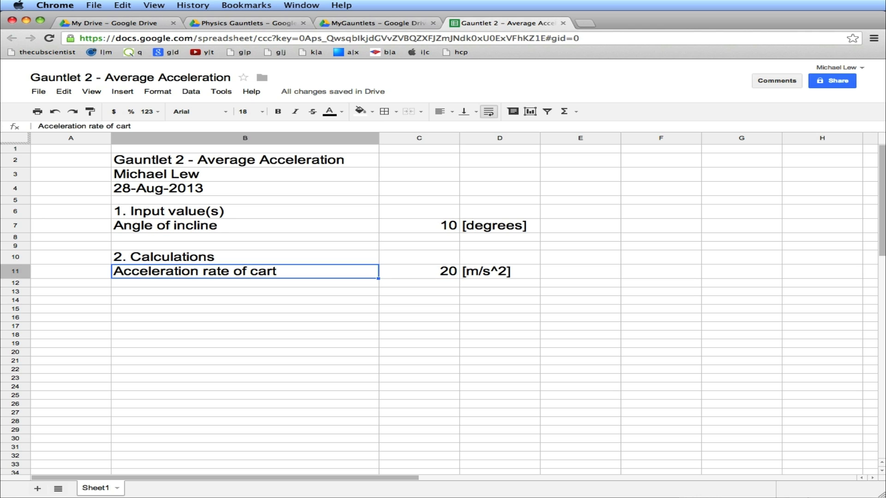
click(356, 216)
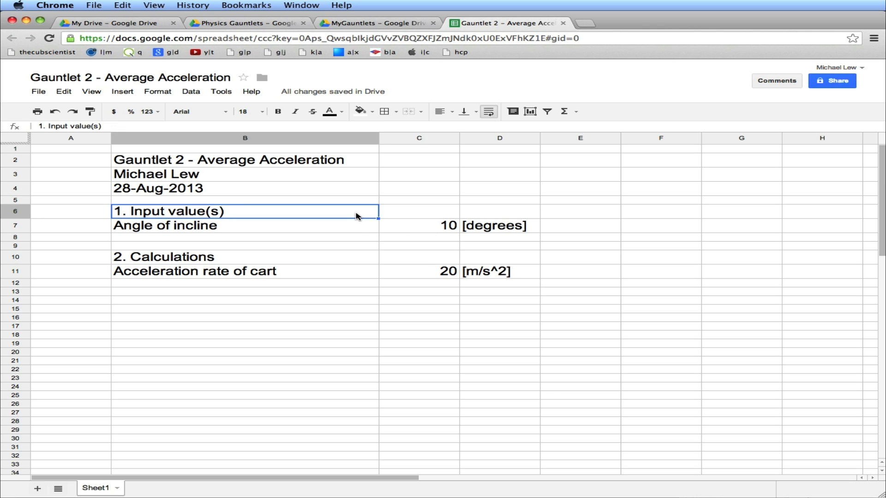
key(shift+Right)
key(shift+Right)
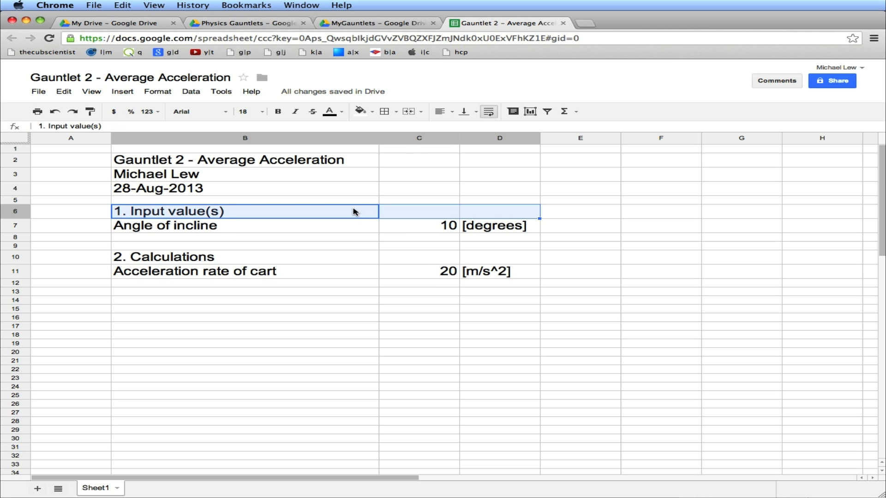
click(361, 111)
click(403, 156)
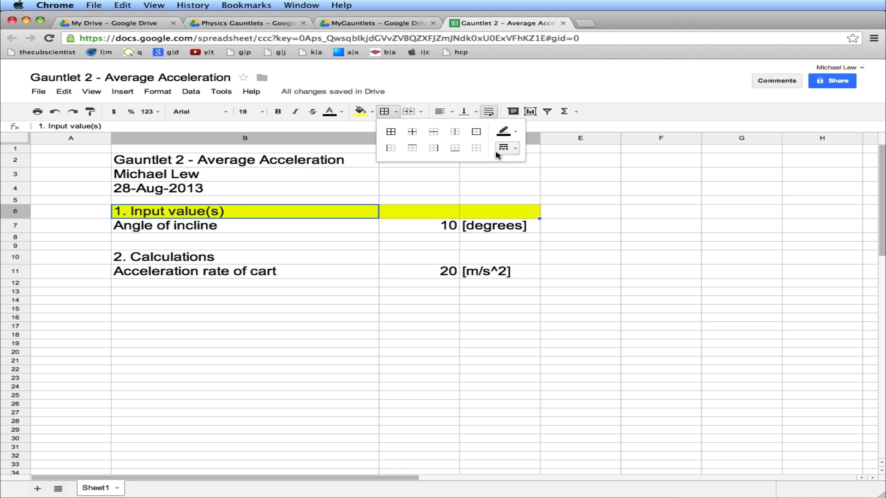
click(476, 132)
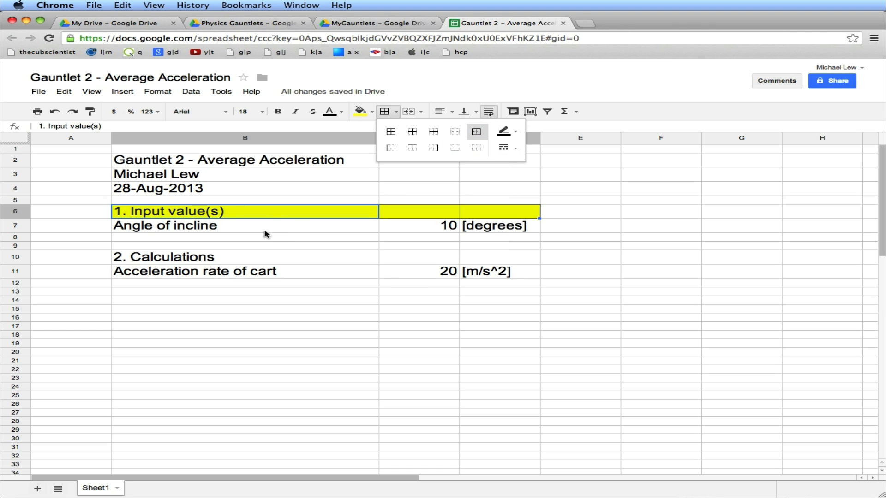
click(266, 215)
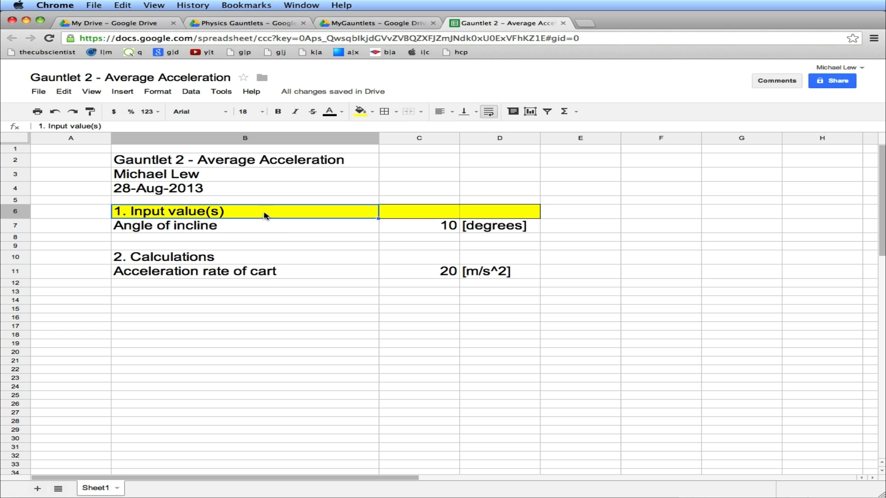
Copy the heading formatting from B6:D6 onto B10:D10 with the paint format tool
drag(265, 215, 462, 215)
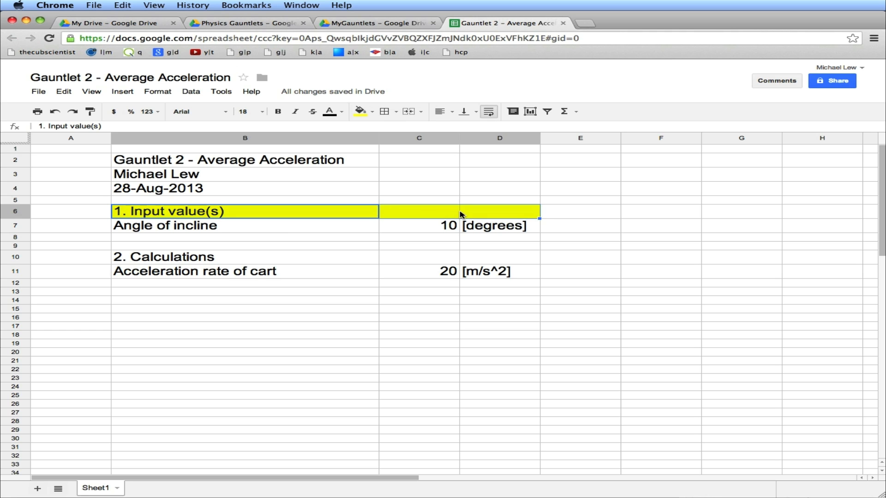
click(90, 111)
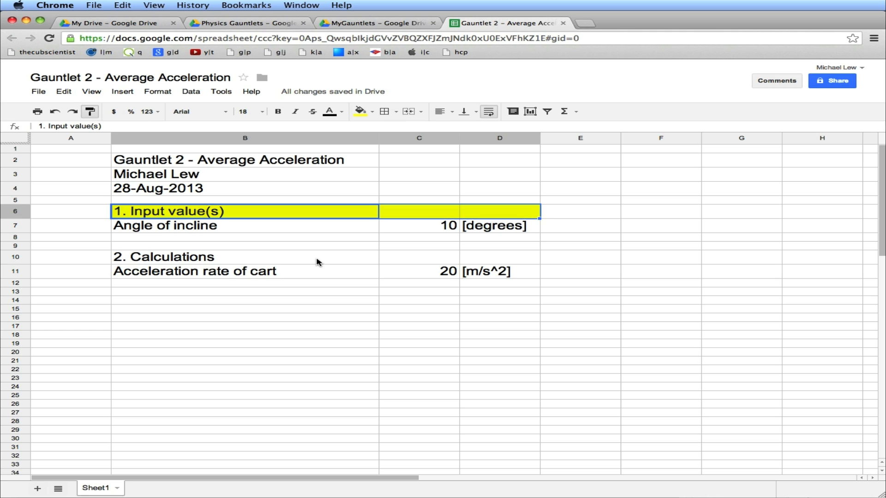
drag(317, 260, 513, 261)
click(226, 302)
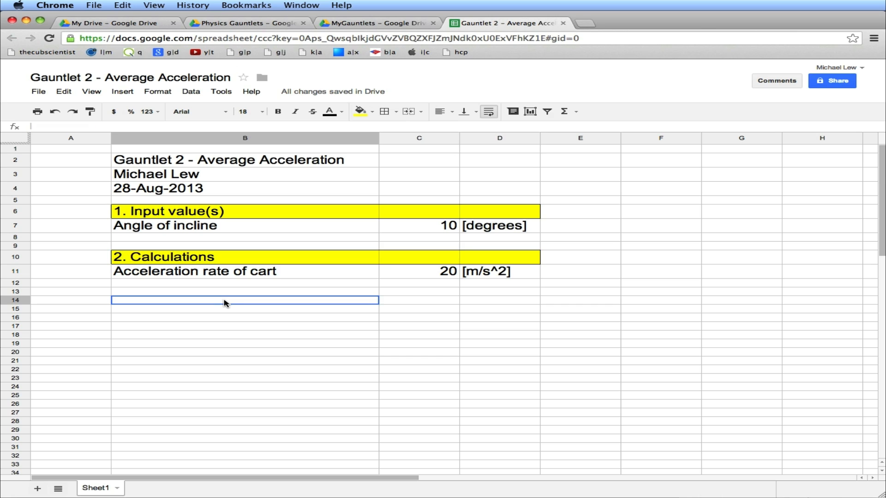
Enter the heading 3. Output value(s) in cell B14
text(3.)
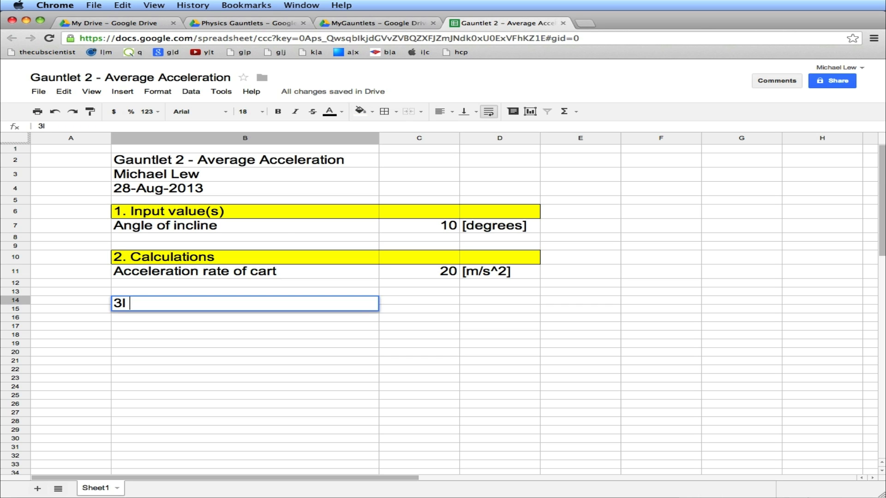
text( Outpu)
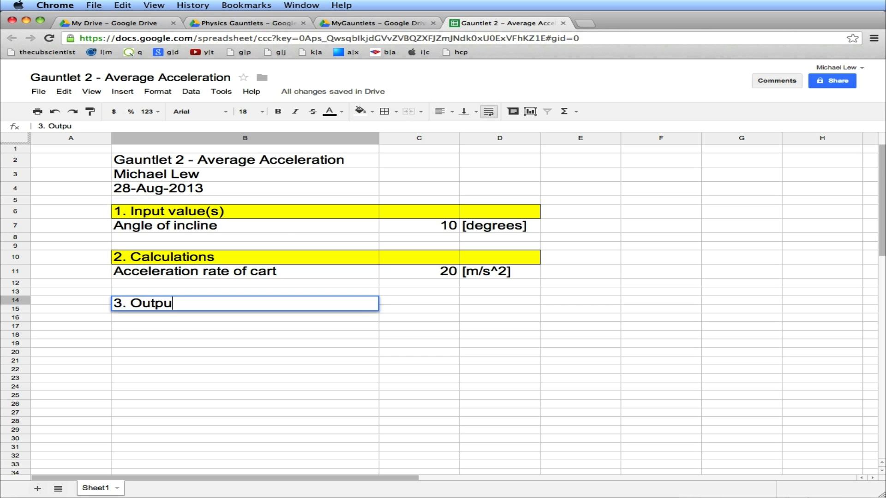
text(t values()
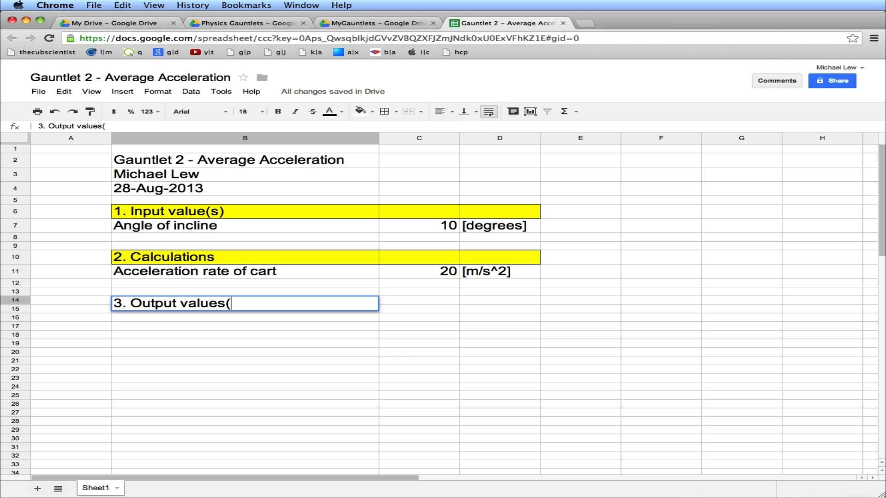
key(BackSpace)
key(BackSpace)
text((s0)
key(BackSpace)
text())
key(Return)
Enter the label Acceleration rate of cart in cell B15
text(Ace)
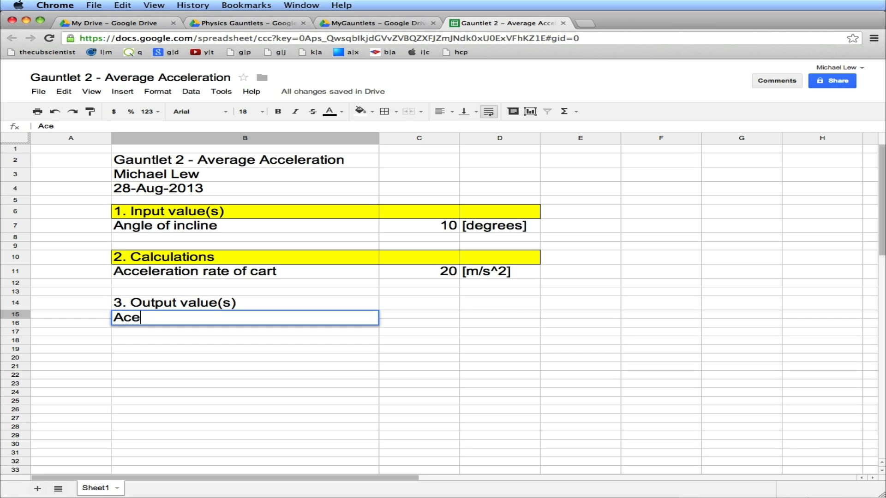
key(BackSpace)
text(celeration)
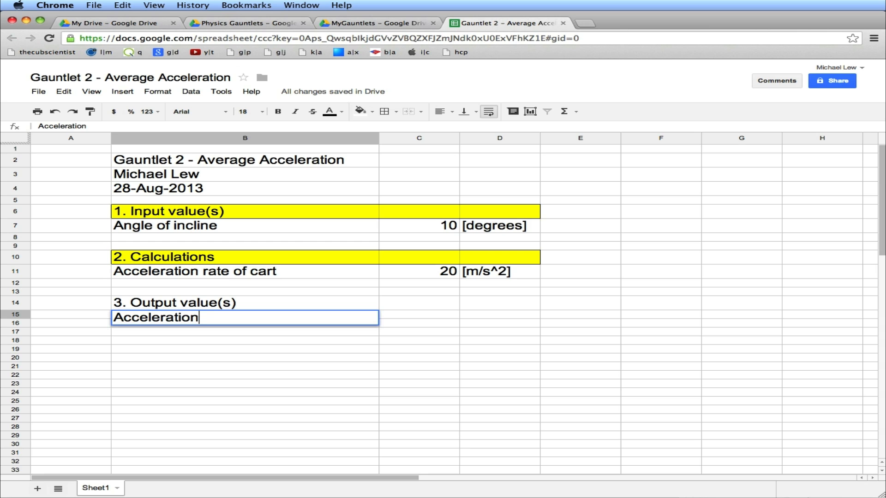
text( rate of cart)
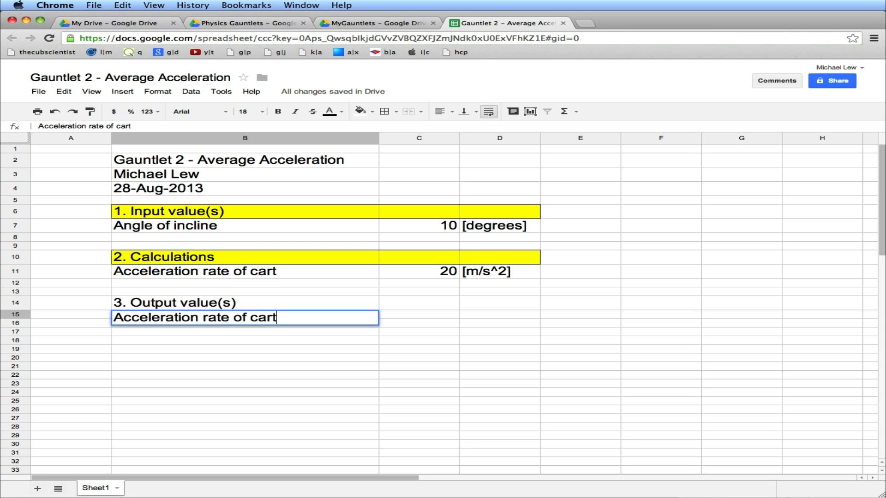
key(Tab)
Enter a formula in C15 that references the calculated acceleration in C11
text(=)
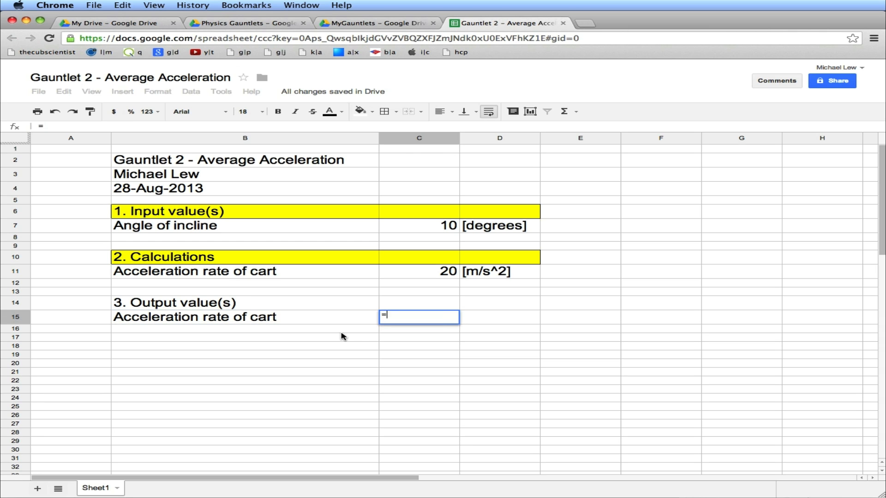
click(404, 282)
key(BackSpace)
key(BackSpace)
key(BackSpace)
click(413, 271)
key(Return)
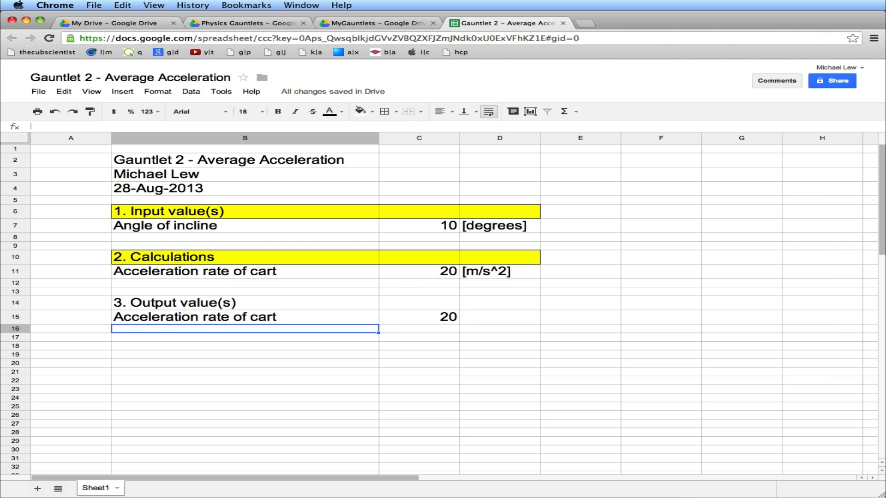
Copy the [m/s^2] unit from D11 into D15
key(Up)
key(Up)
key(Up)
key(Up)
key(Right)
key(Right)
key(Up)
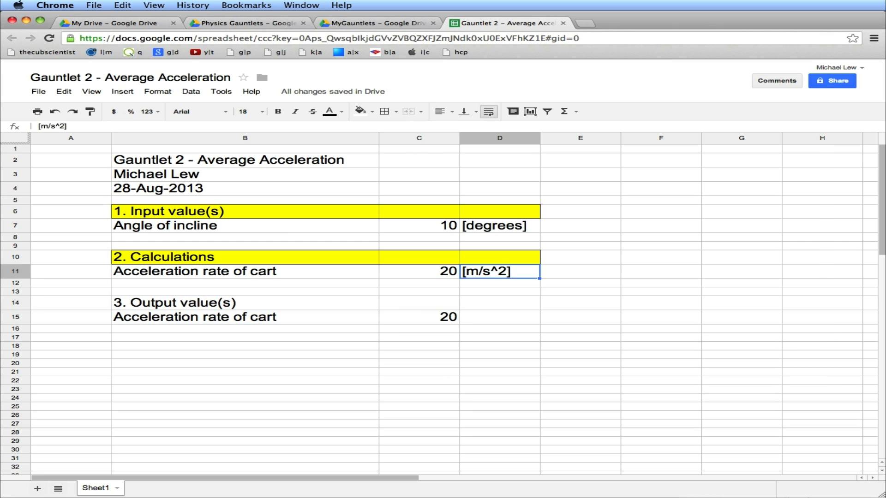
key(ctrl+c)
key(Down)
key(Down)
key(Down)
key(Down)
key(ctrl+v)
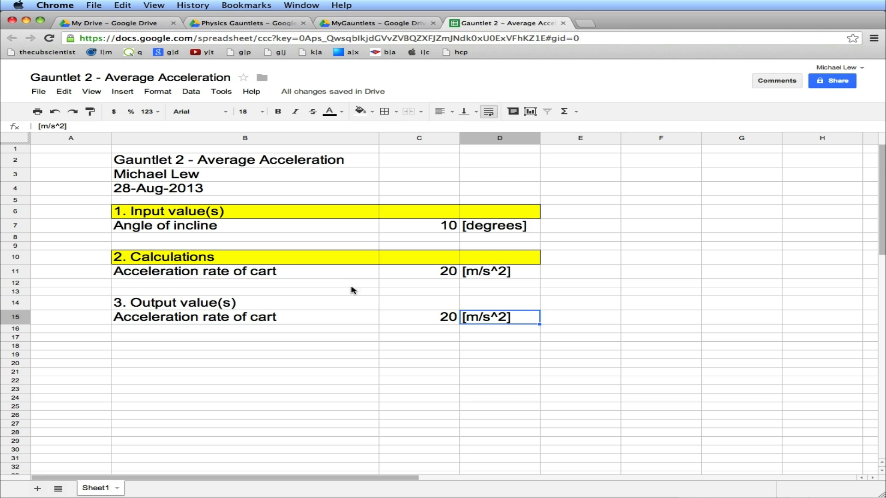
Copy the heading formatting from B10:D10 onto B14:D14 with the paint format tool
click(297, 257)
key(shift+Right)
key(shift+Right)
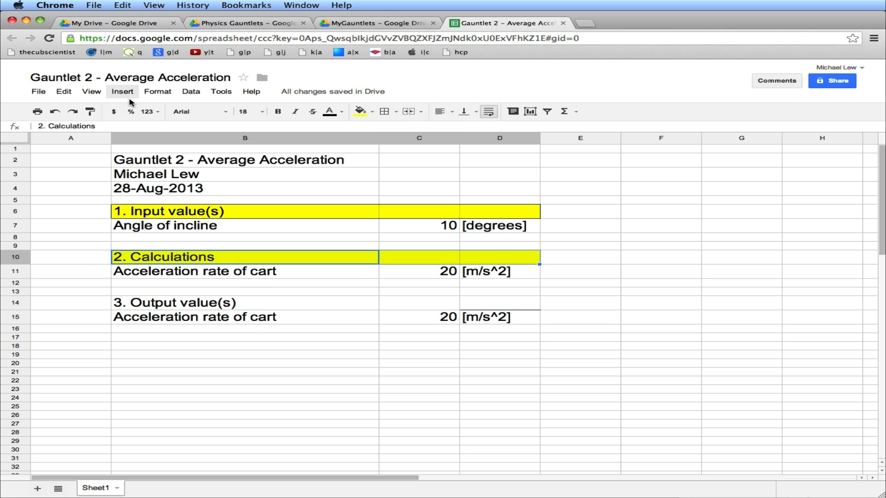
click(91, 111)
drag(249, 301, 489, 300)
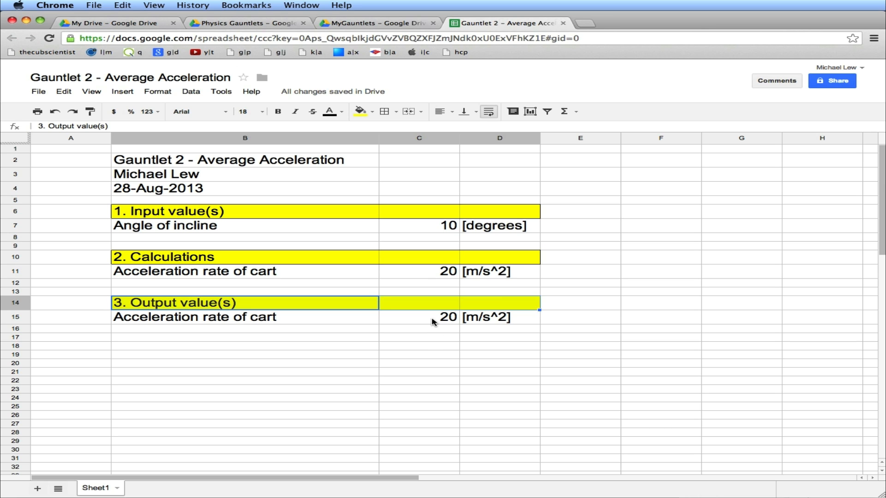
click(242, 341)
key(Down)
key(Down)
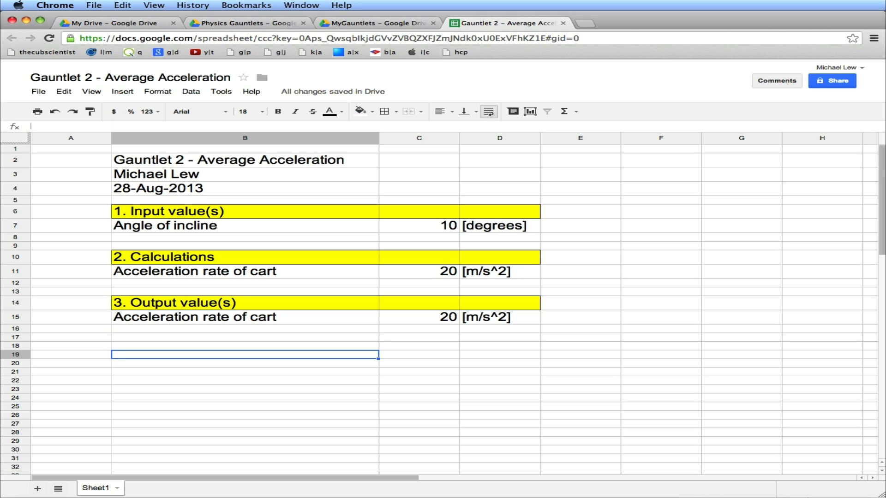
Copy the section 3 heading row B14:D14 and paste it into B18:D18
key(Up)
key(Up)
key(Up)
key(Up)
key(Up)
key(shift+Right)
key(shift+Right)
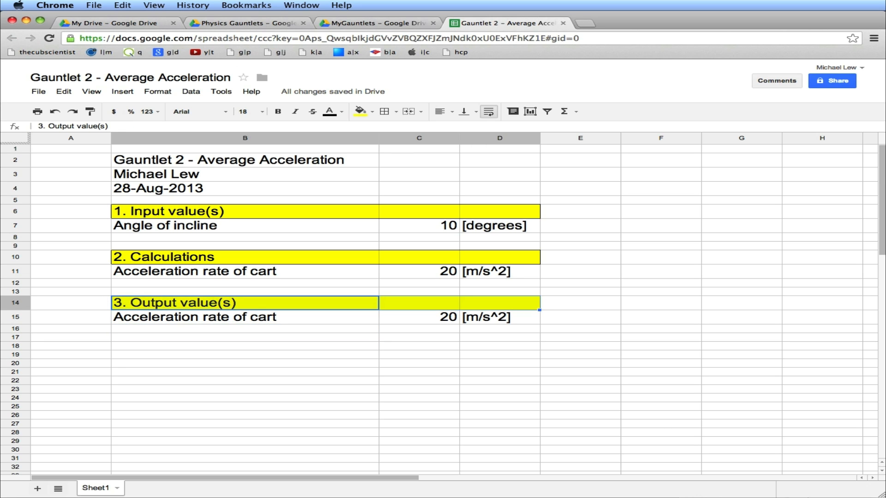
key(ctrl+c)
key(Down)
key(Down)
key(Down)
key(Down)
key(ctrl+v)
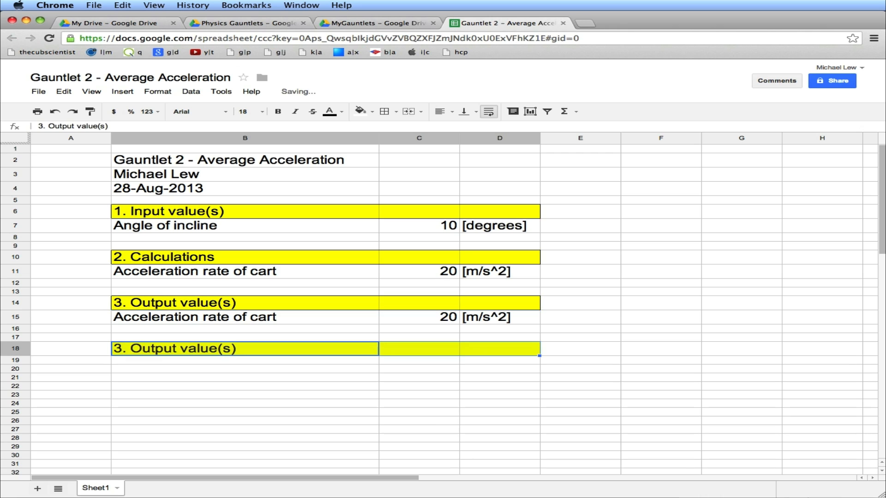
Replace the pasted heading text in B18 with 4. Tolerance
text(4. )
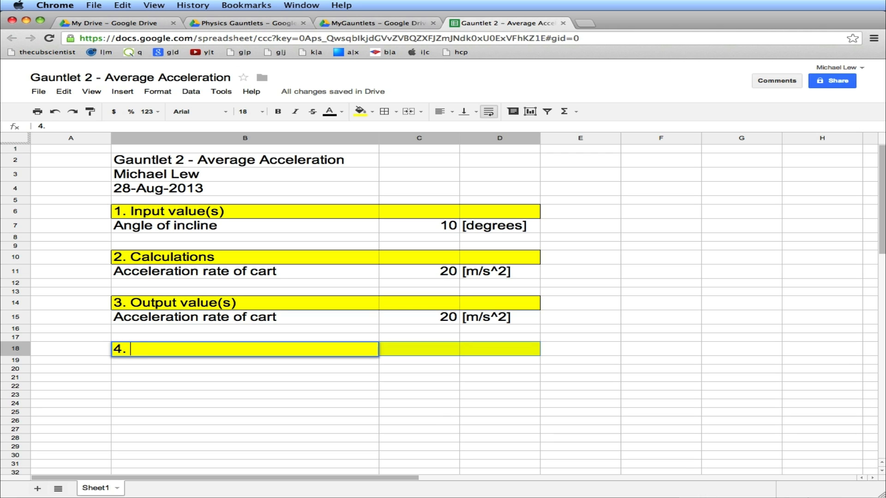
text(Toleranc)
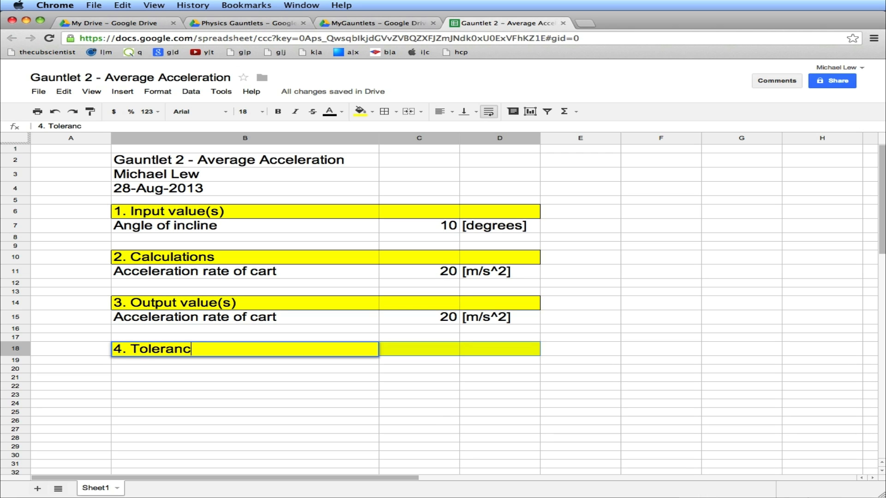
text(e)
key(Tab)
key(Return)
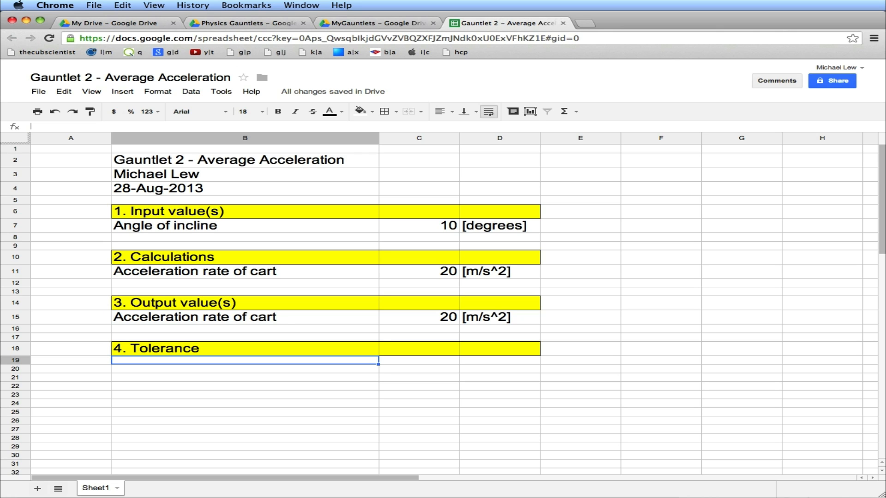
Enter the label +5% as text in cell B19
double_click(308, 363)
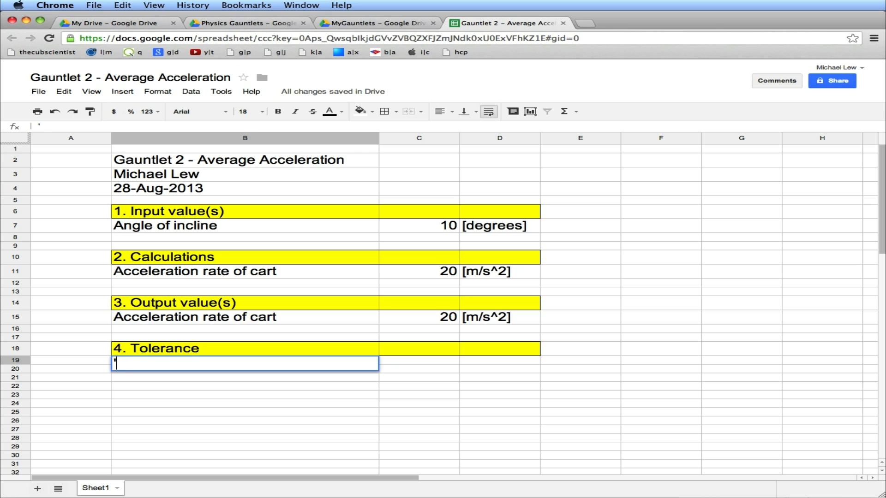
text('+5%)
key(Return)
click(119, 364)
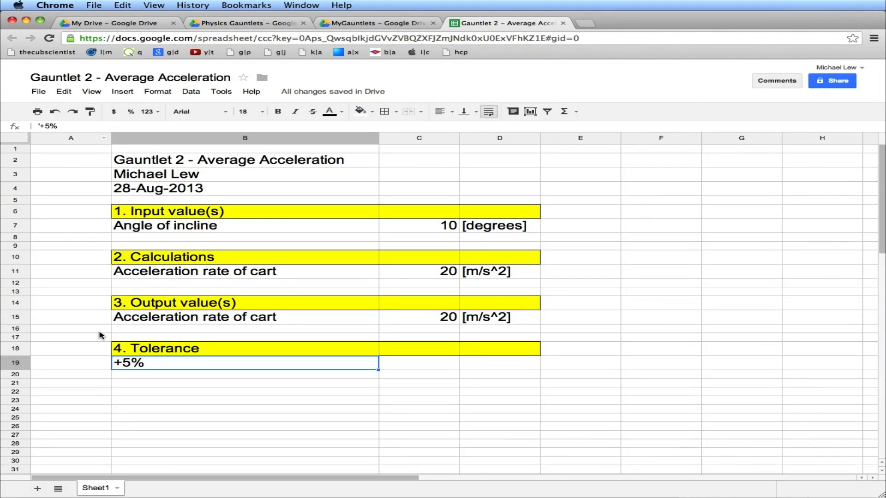
Enter the formula =1.05*C15 in C19 for the upper tolerance
click(429, 369)
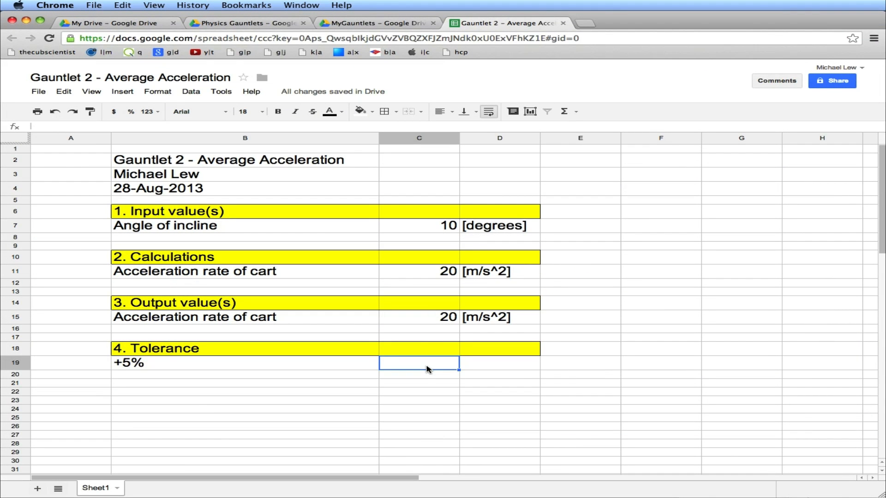
text(=1.05*)
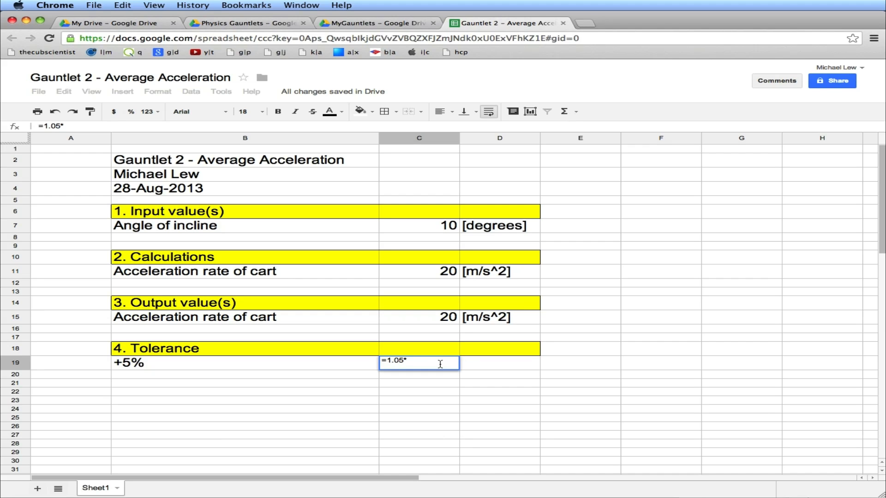
click(436, 323)
key(Return)
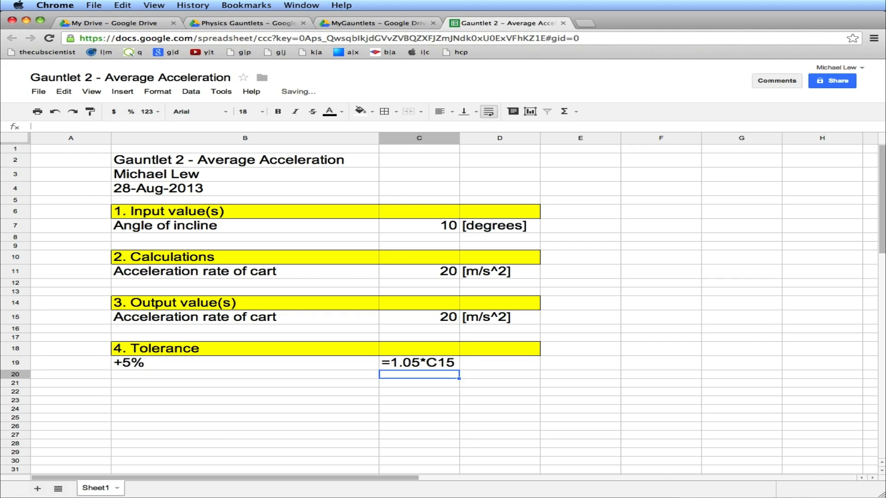
Copy the [m/s^2] unit from D15 into D19
key(Up)
key(Up)
key(Up)
key(Up)
key(Up)
key(Right)
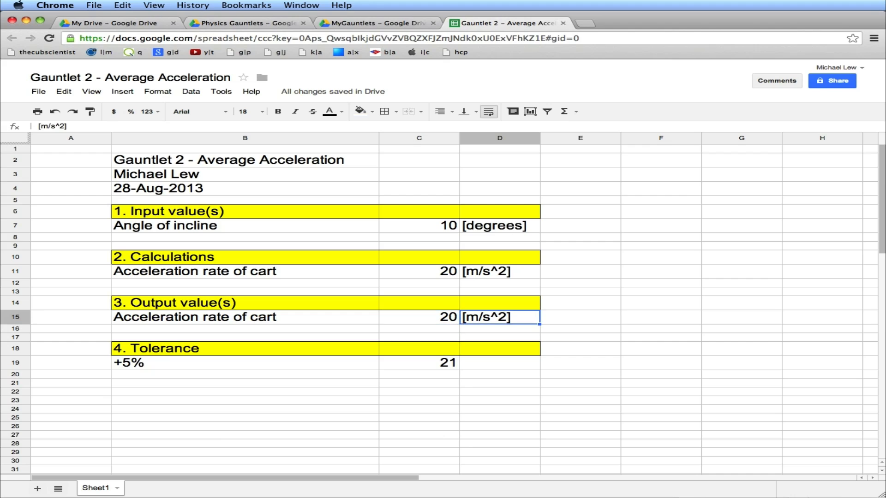
key(ctrl+c)
key(Down)
key(Down)
key(Down)
key(Down)
key(ctrl+v)
Enter the label -5% as text in cell B20
key(Left)
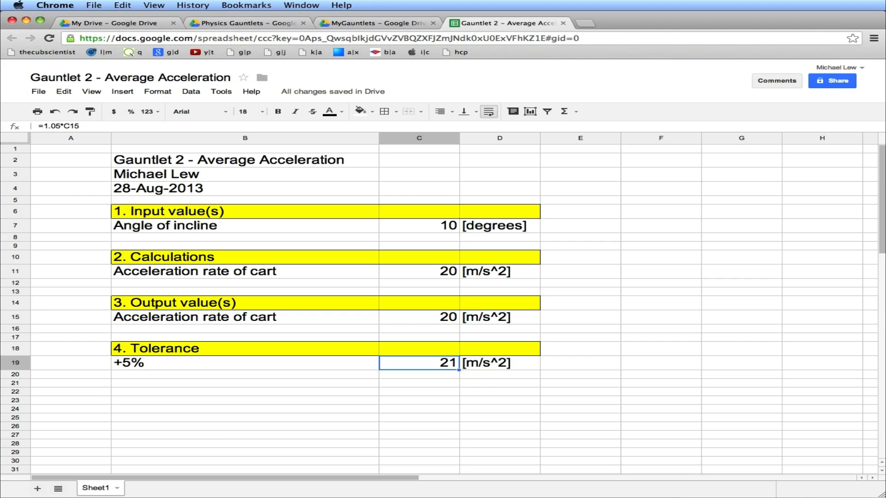
key(Left)
key(Left)
key(Down)
key(Right)
text('-)
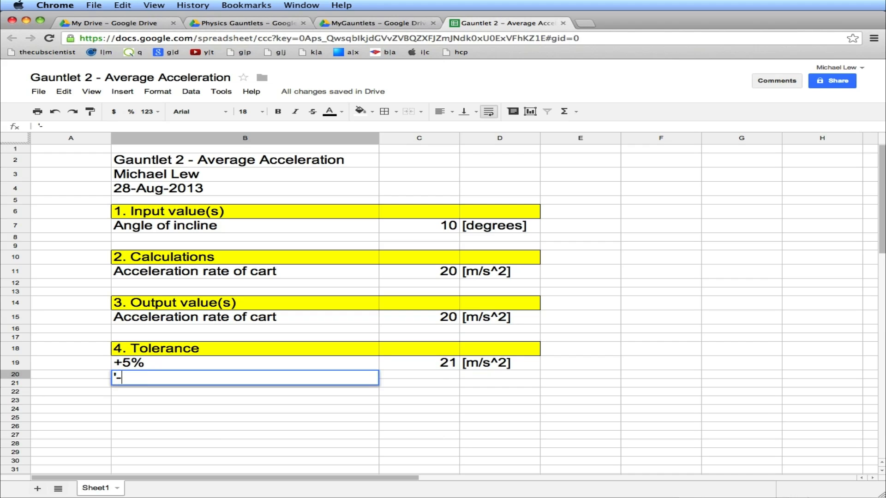
text(5%)
key(Tab)
Enter the formula =.95*C15 in C20 for the lower tolerance
text(=.95&)
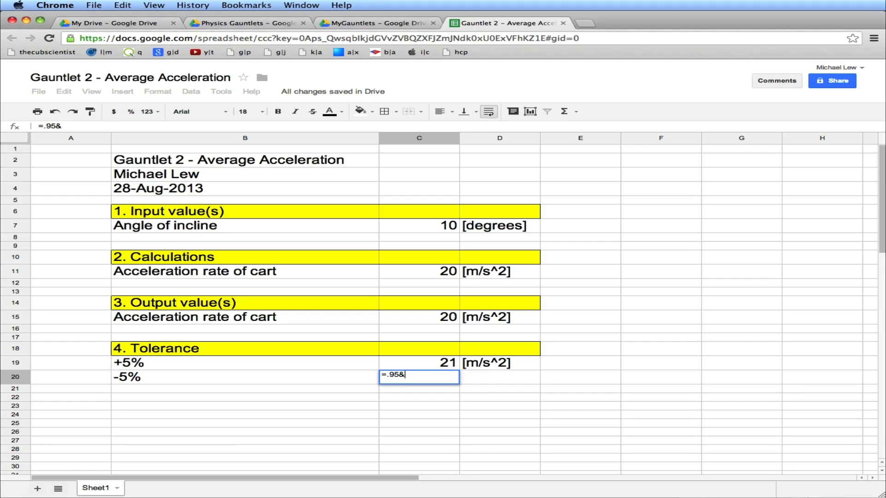
key(BackSpace)
text(*)
click(443, 319)
key(Return)
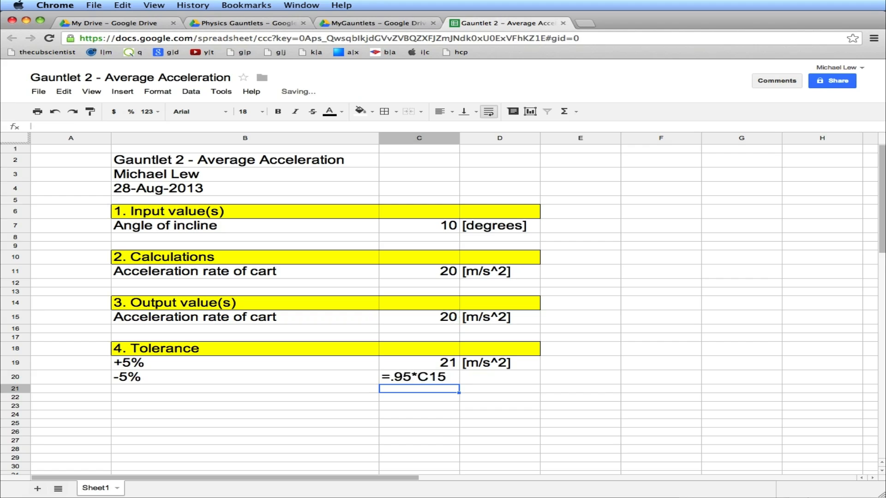
Enter the unit [m/s^2] in cell D20
key(Up)
key(Right)
text([m/s^2])
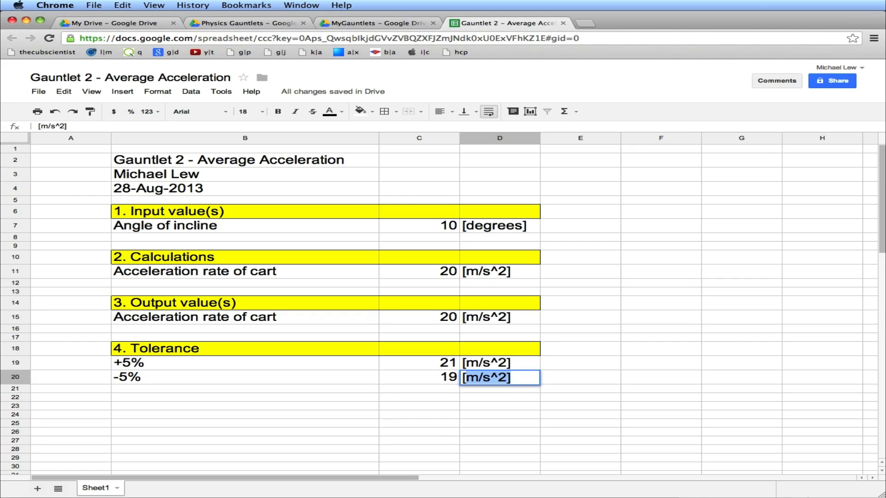
key(Return)
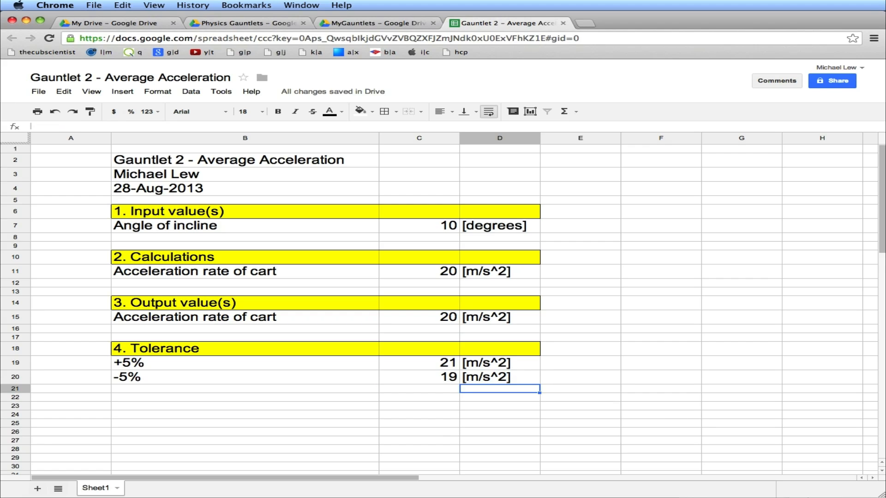
Test the sheet by setting the angle of incline in C7 to 5
key(Up)
key(Left)
key(Left)
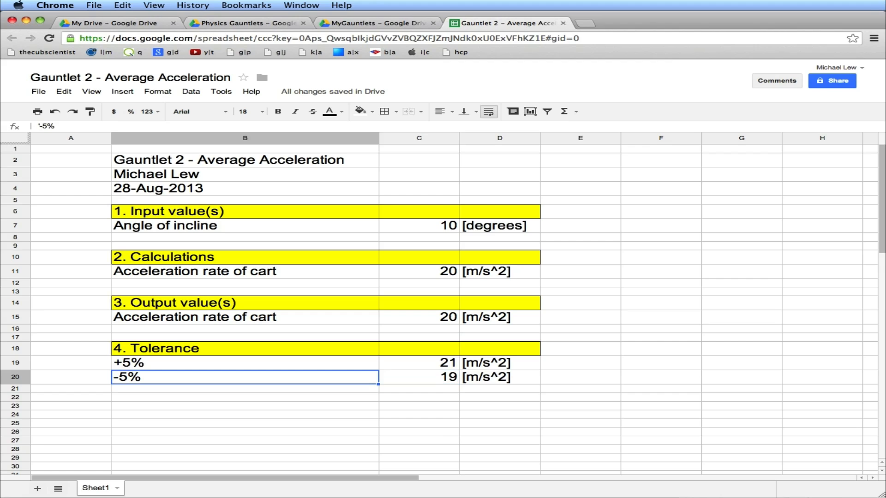
key(Right)
key(Right)
key(Up)
key(Left)
key(Up)
key(Up)
key(Up)
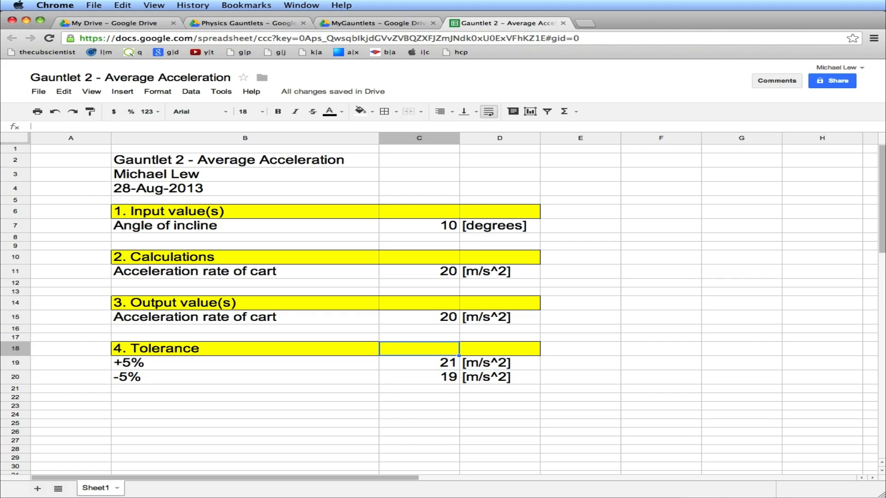
key(Up)
key(Up)
key(Up)
key(Up)
key(Up)
key(Up)
key(Up)
key(Up)
key(Up)
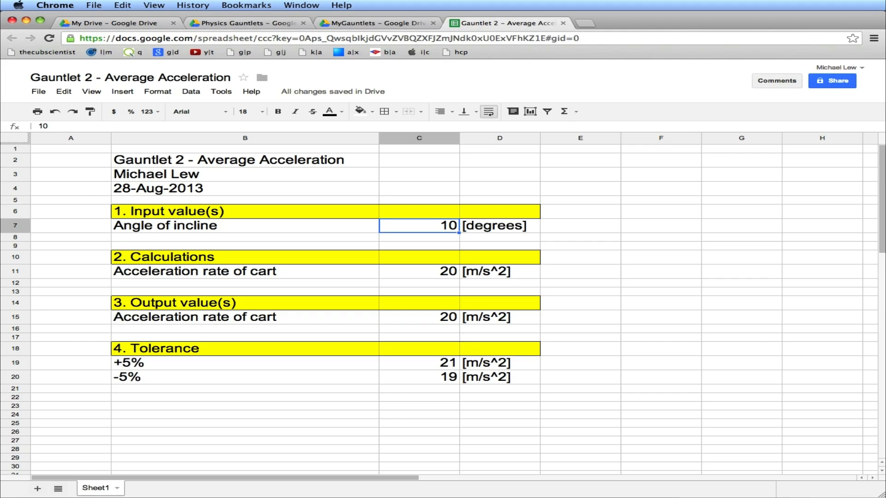
text(5)
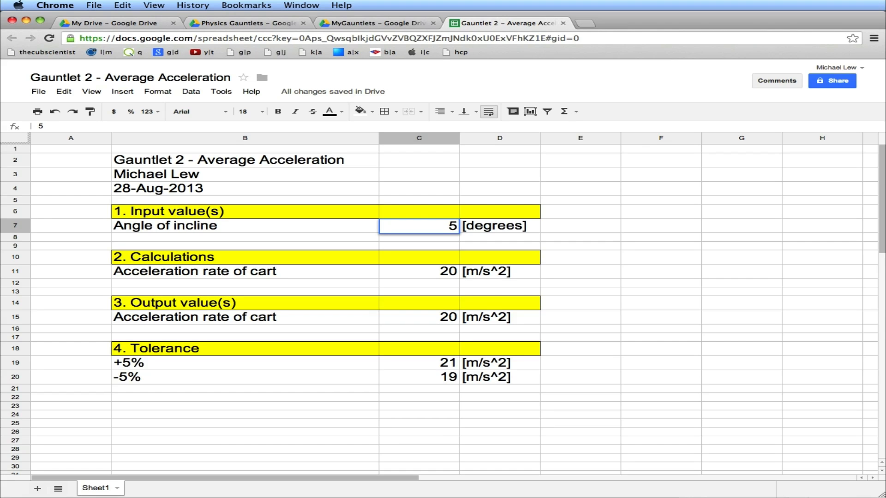
key(Return)
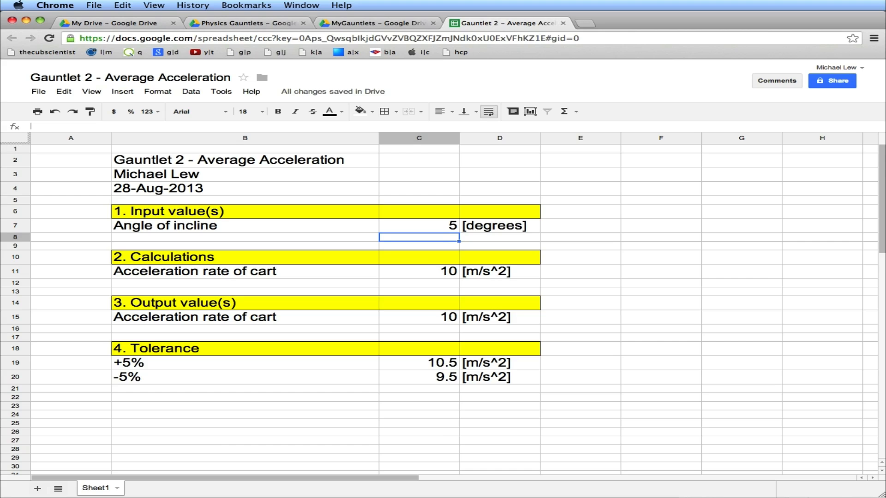
Set the angle of incline in C7 to 45
key(Up)
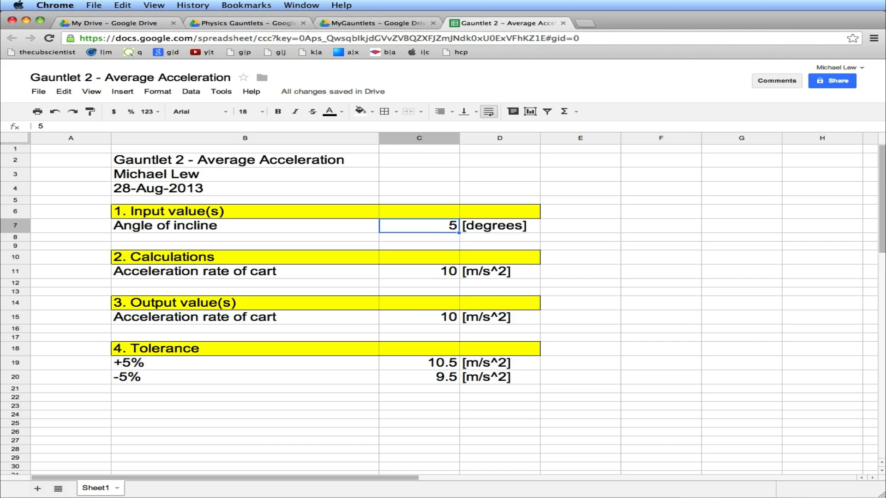
text(45)
key(Up)
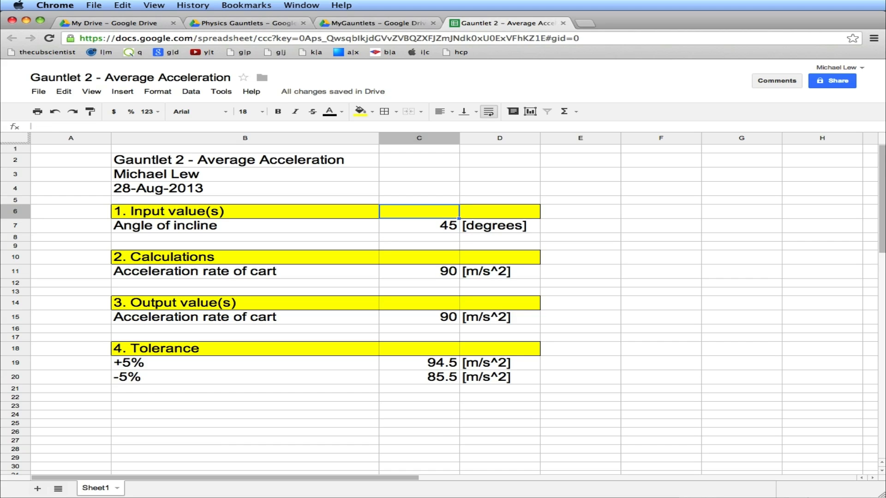
Set the angle of incline in C7 to 80
key(Down)
text(80)
key(Return)
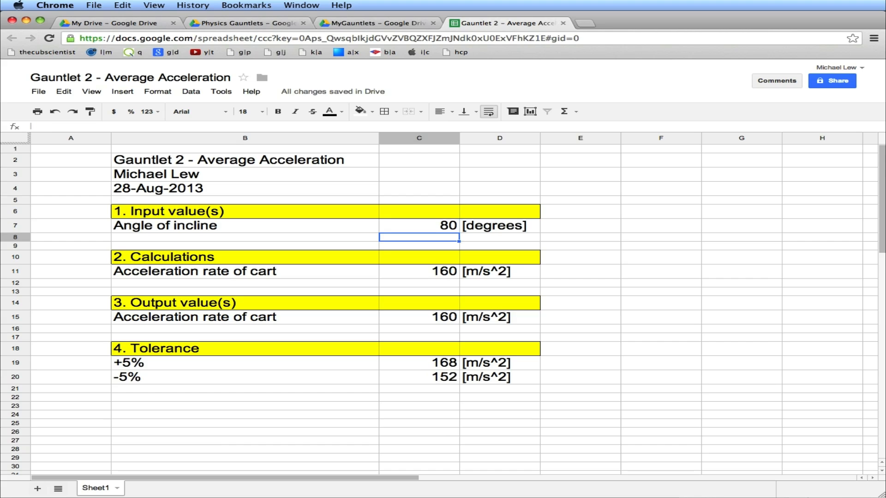
key(Up)
key(Left)
key(Right)
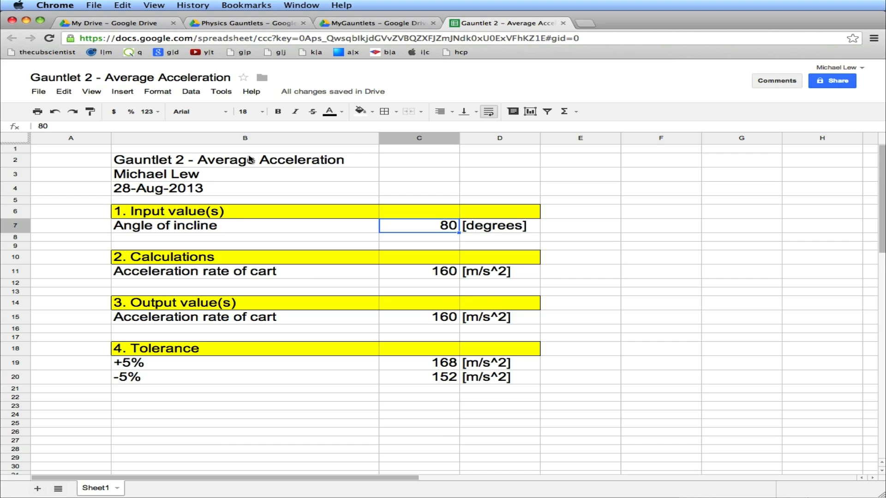
click(253, 214)
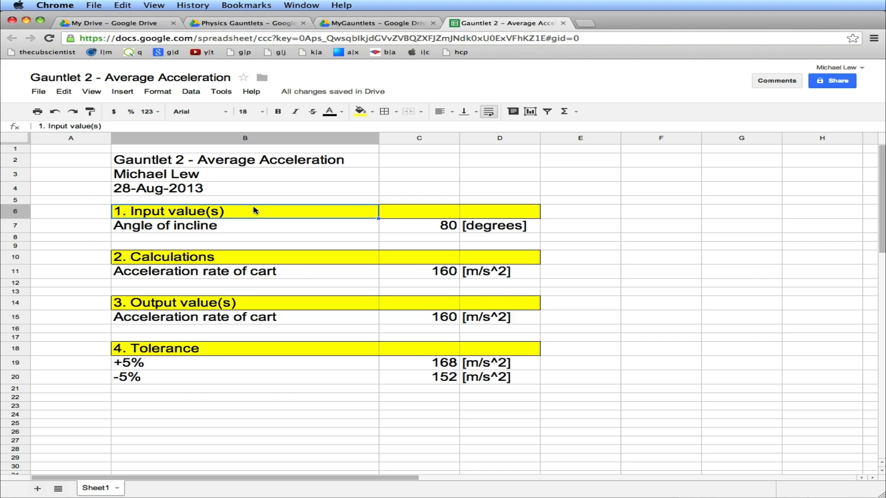